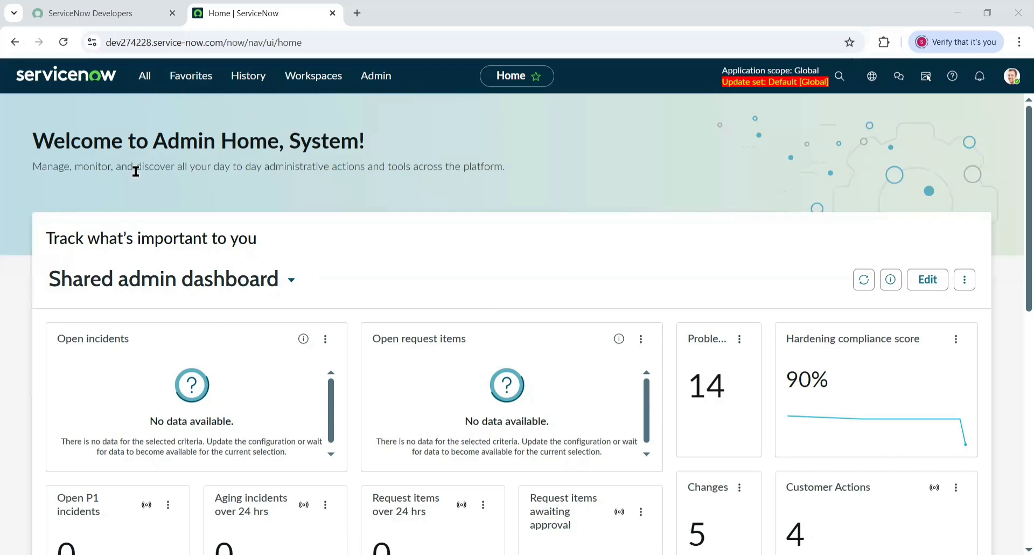
Step: Open the full list of the sys_user_role table from the application navigator using sys_user_role.LIST
{"action": "left_click", "coordinate": [144, 76]}
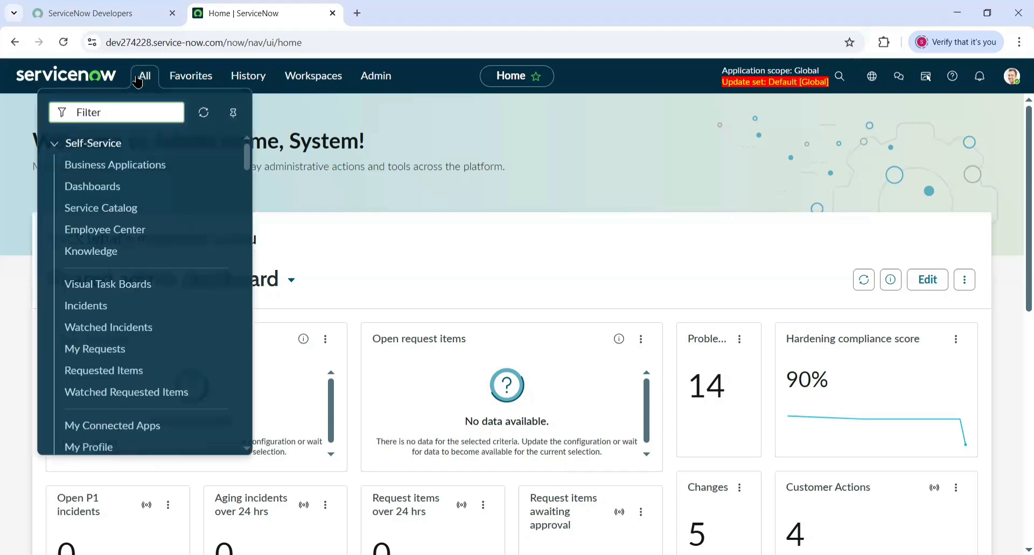
{"action": "type", "text": "sys"}
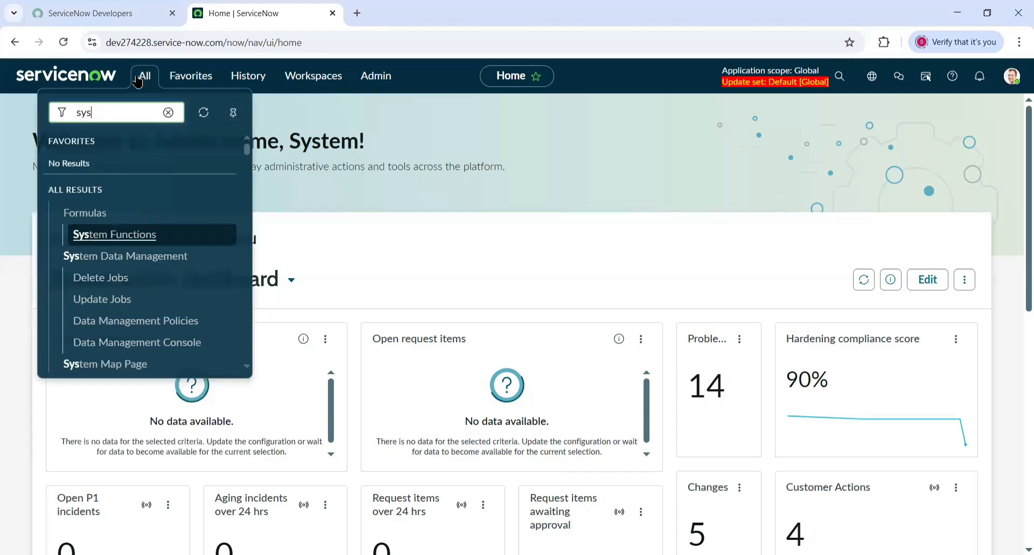
{"action": "type", "text": "_user"}
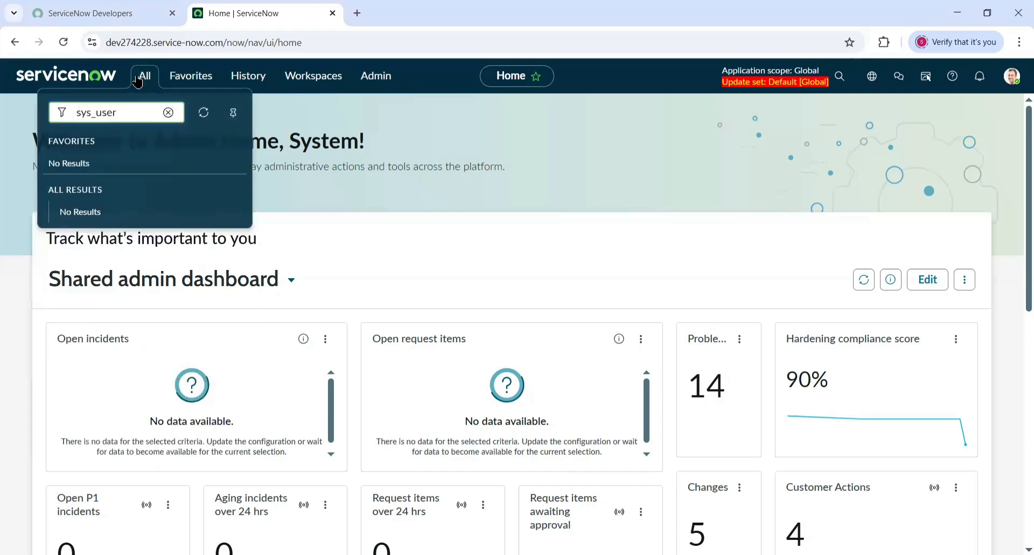
{"action": "type", "text": "_rol"}
{"action": "key", "text": "BackSpace"}
{"action": "type", "text": "k"}
{"action": "key", "text": "BackSpace"}
{"action": "type", "text": "le.LIST"}
{"action": "key", "text": "Return"}
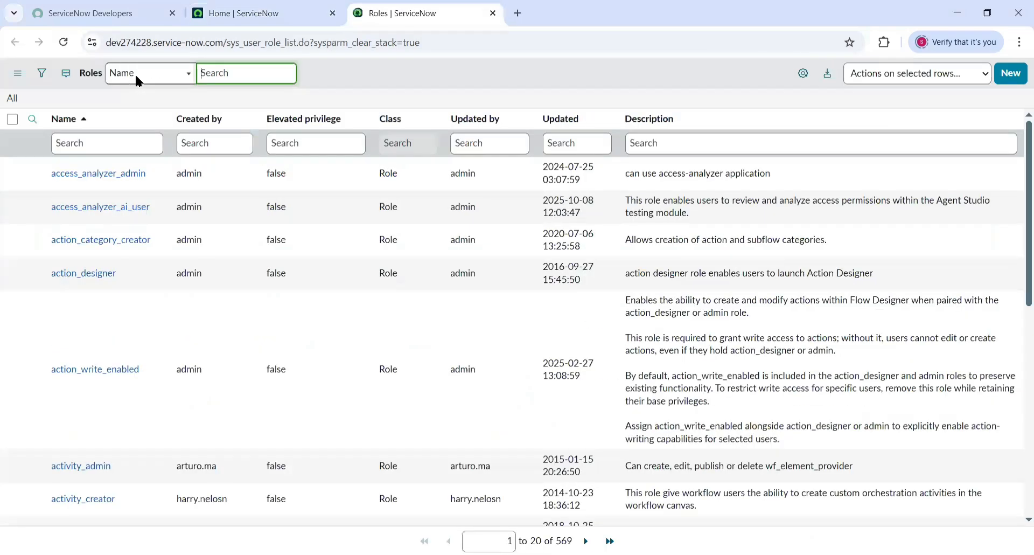
Step: Return to the home page, filter the navigator for roles, and open Roles under System Security's Users and Groups in a separate tab
{"action": "left_click", "coordinate": [245, 12]}
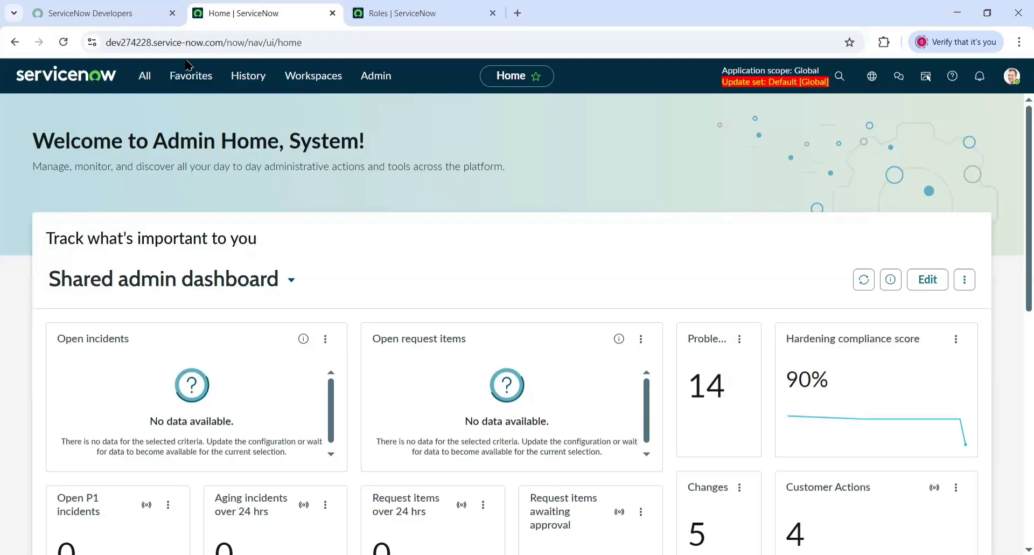
{"action": "left_click", "coordinate": [147, 77]}
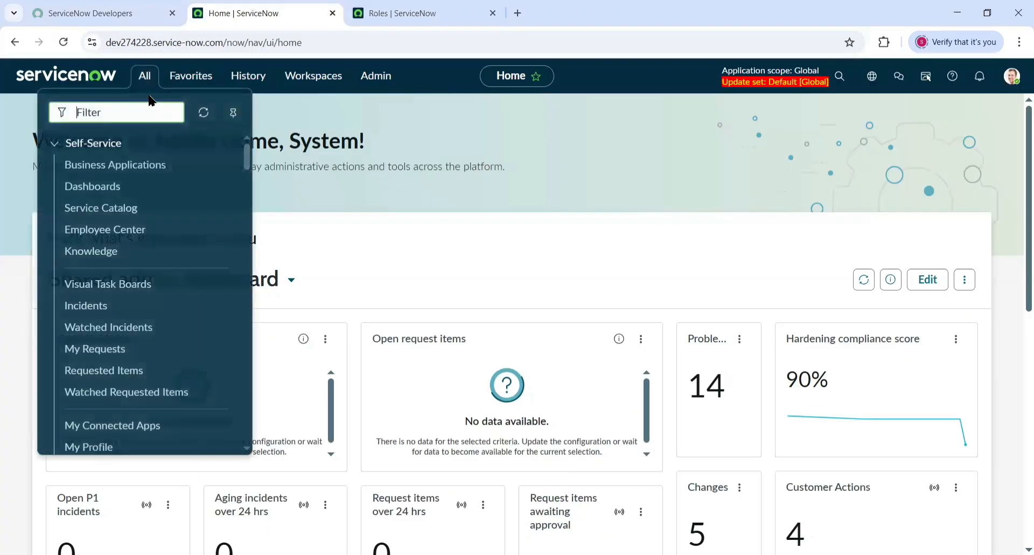
{"action": "type", "text": "roles"}
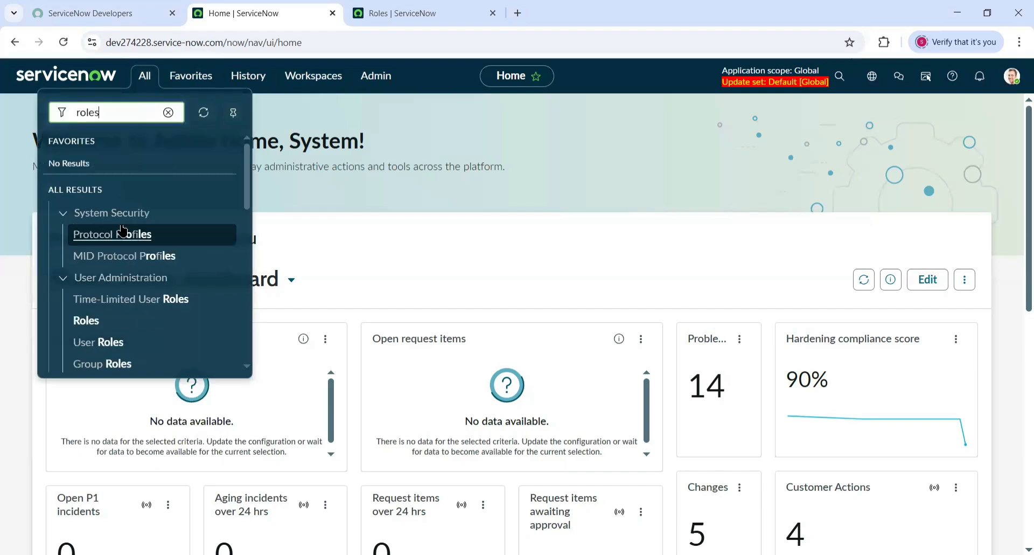
{"action": "scroll", "coordinate": [123, 229], "scroll_direction": "down", "scroll_amount": 3}
{"action": "scroll", "coordinate": [123, 229], "scroll_direction": "up", "scroll_amount": 5}
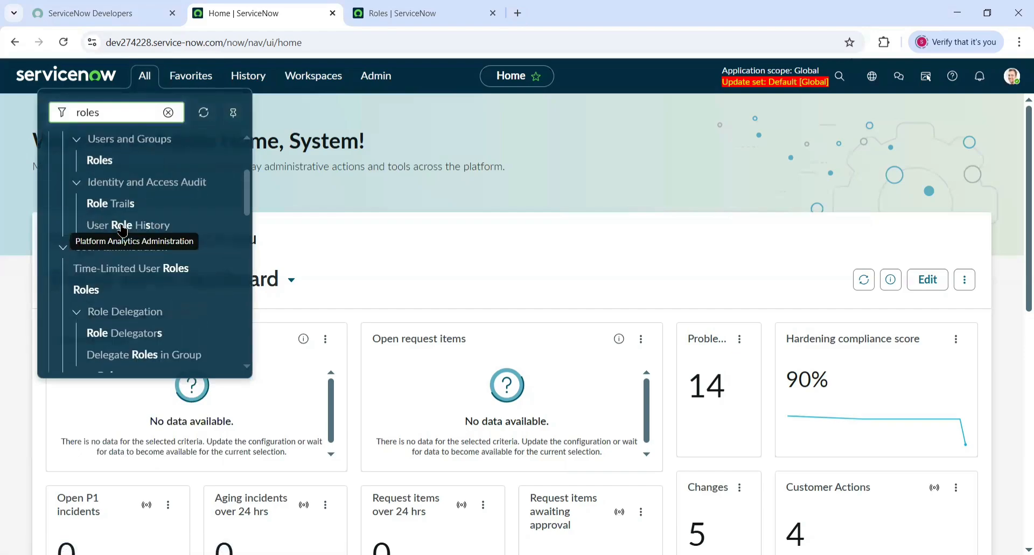
{"action": "scroll", "coordinate": [137, 251], "scroll_direction": "down", "scroll_amount": 6}
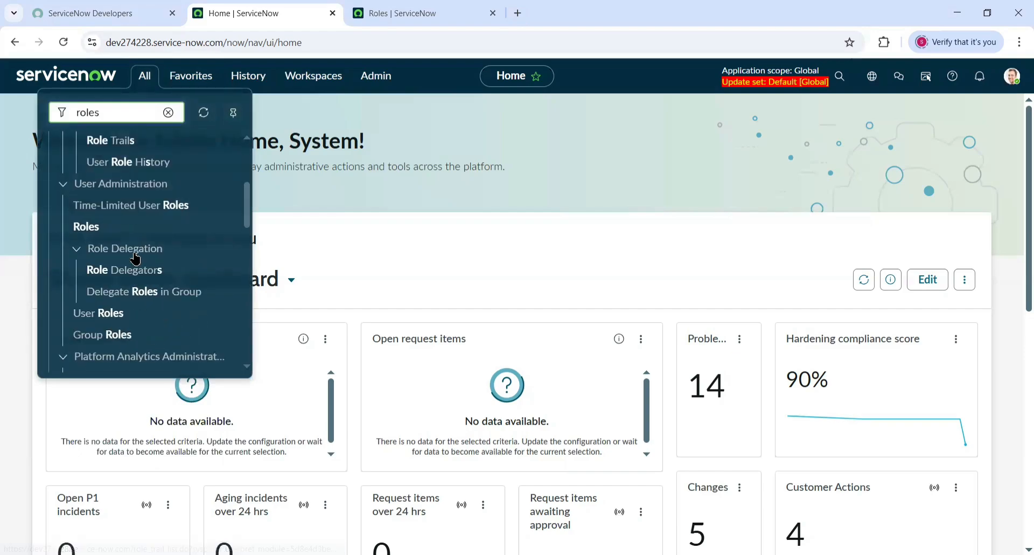
{"action": "scroll", "coordinate": [135, 255], "scroll_direction": "down", "scroll_amount": 5}
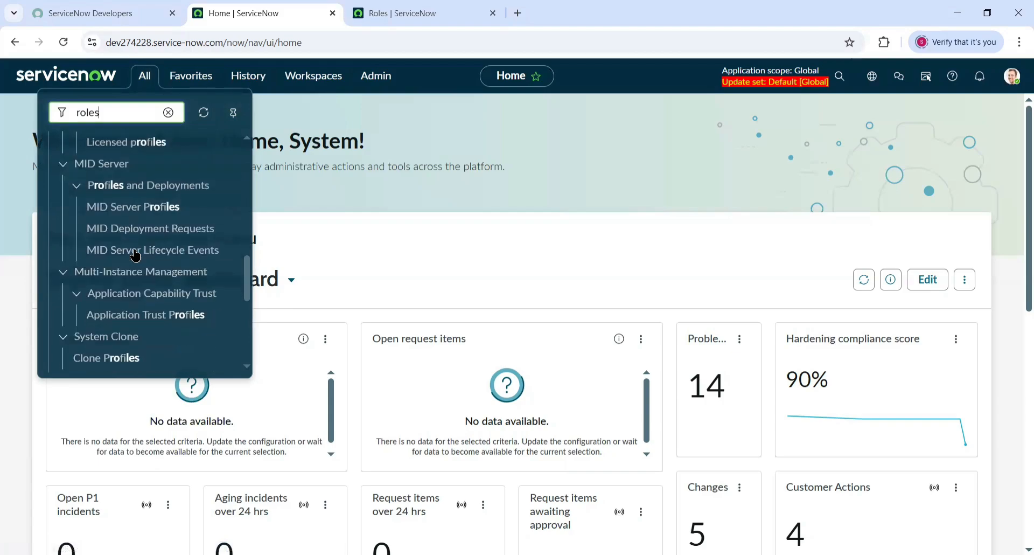
{"action": "scroll", "coordinate": [135, 255], "scroll_direction": "down", "scroll_amount": 1}
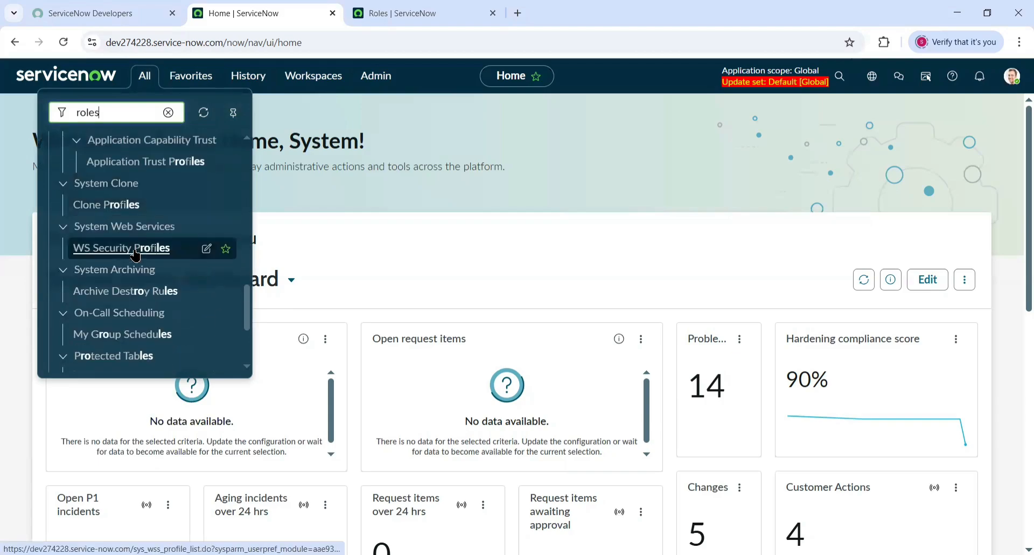
{"action": "scroll", "coordinate": [135, 255], "scroll_direction": "down", "scroll_amount": 2}
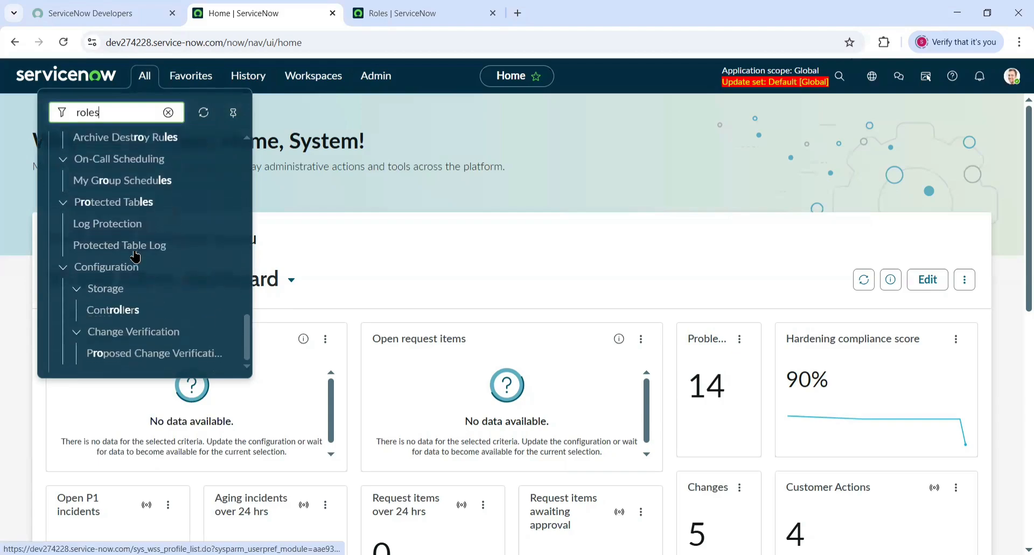
{"action": "scroll", "coordinate": [132, 291], "scroll_direction": "up", "scroll_amount": 3}
{"action": "scroll", "coordinate": [132, 290], "scroll_direction": "up", "scroll_amount": 1}
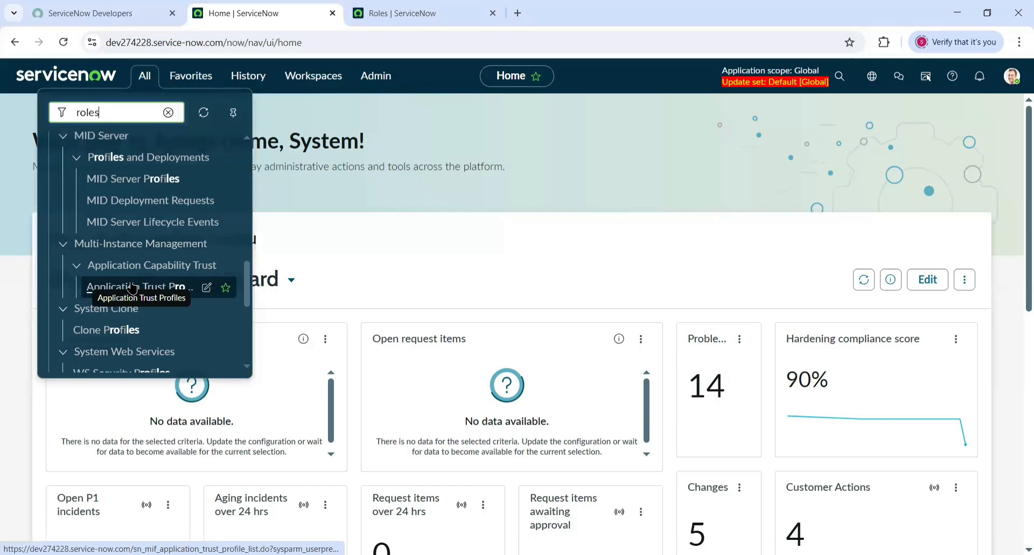
{"action": "scroll", "coordinate": [132, 289], "scroll_direction": "up", "scroll_amount": 6}
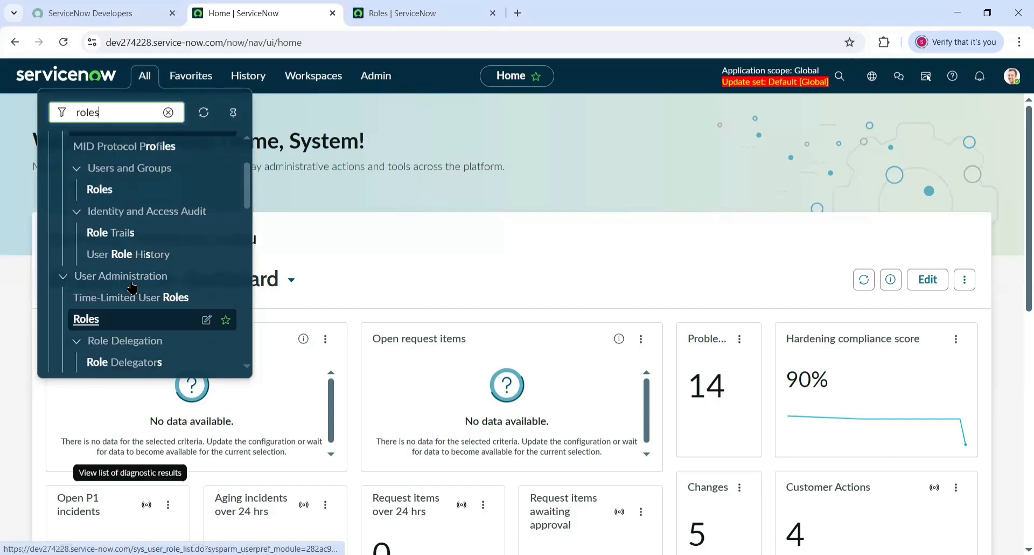
{"action": "scroll", "coordinate": [132, 289], "scroll_direction": "down", "scroll_amount": 2}
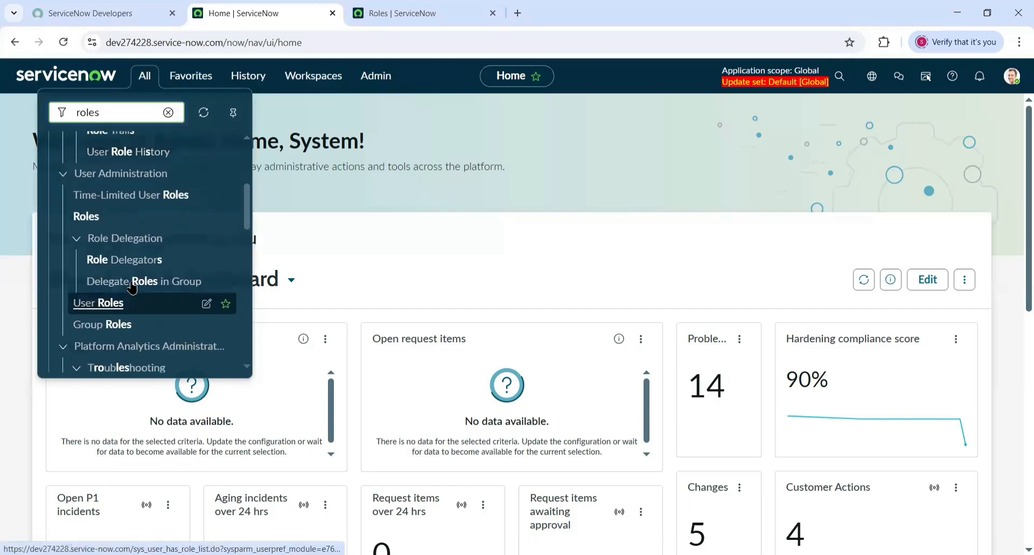
{"action": "scroll", "coordinate": [132, 289], "scroll_direction": "up", "scroll_amount": 2}
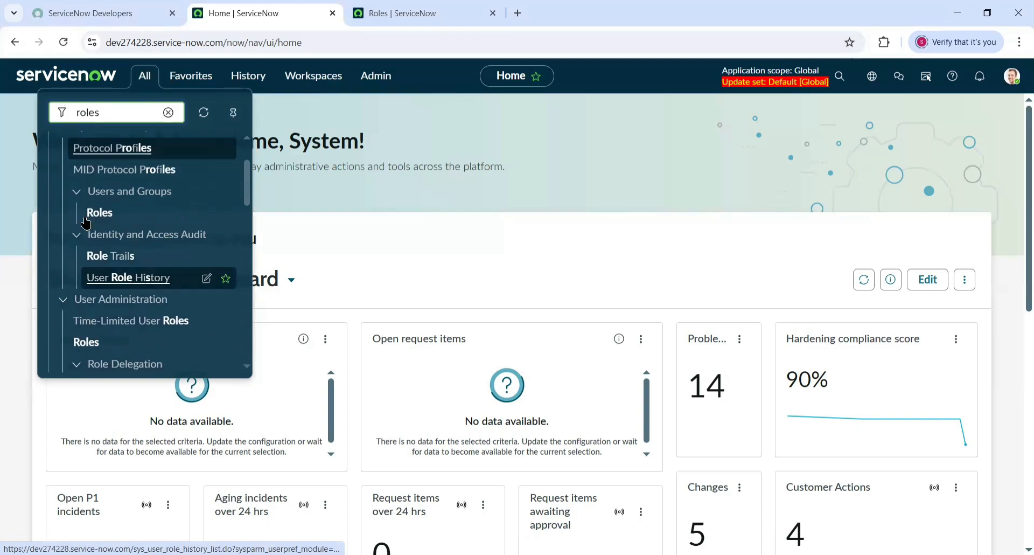
{"action": "scroll", "coordinate": [134, 220], "scroll_direction": "up", "scroll_amount": 2}
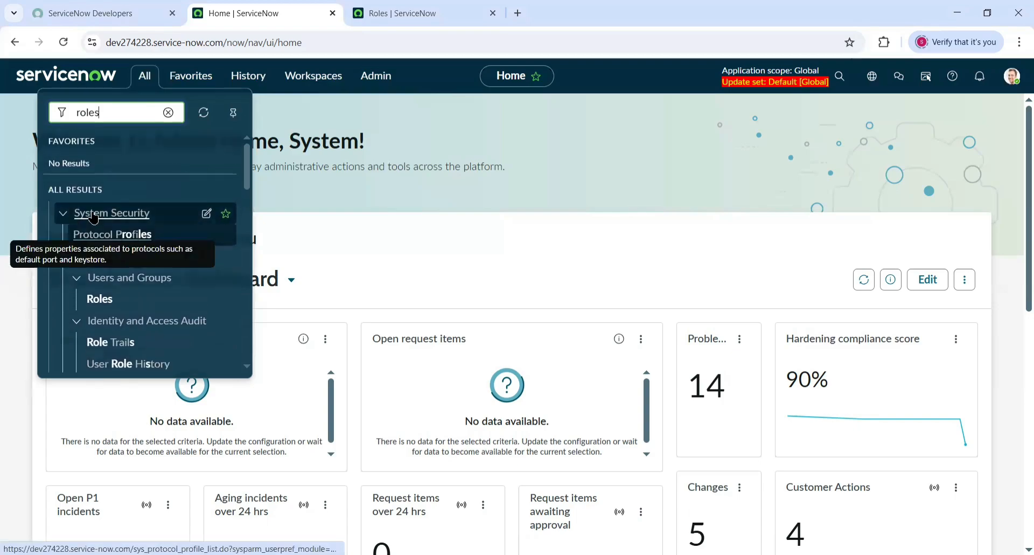
{"action": "middle_click", "coordinate": [103, 300]}
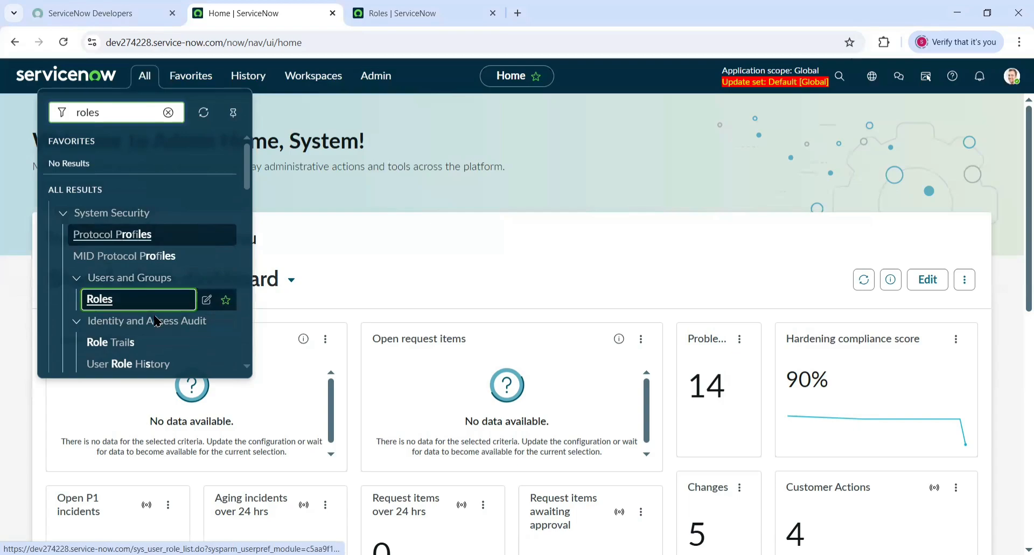
{"action": "left_click", "coordinate": [573, 7]}
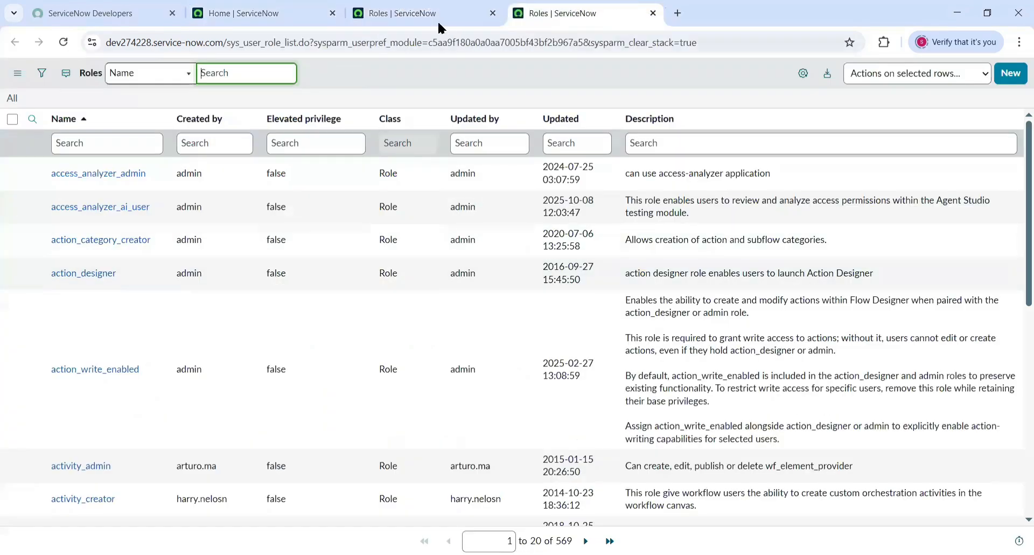
Step: From the first Roles list, create and submit a new role named Demo, leaving its description blank
{"action": "left_click", "coordinate": [416, 7]}
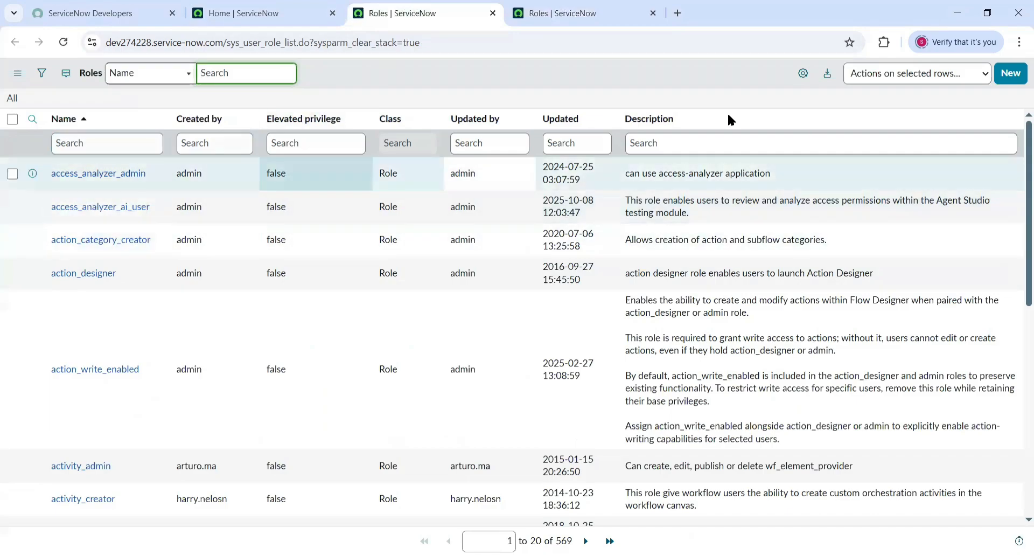
{"action": "left_click", "coordinate": [1011, 76]}
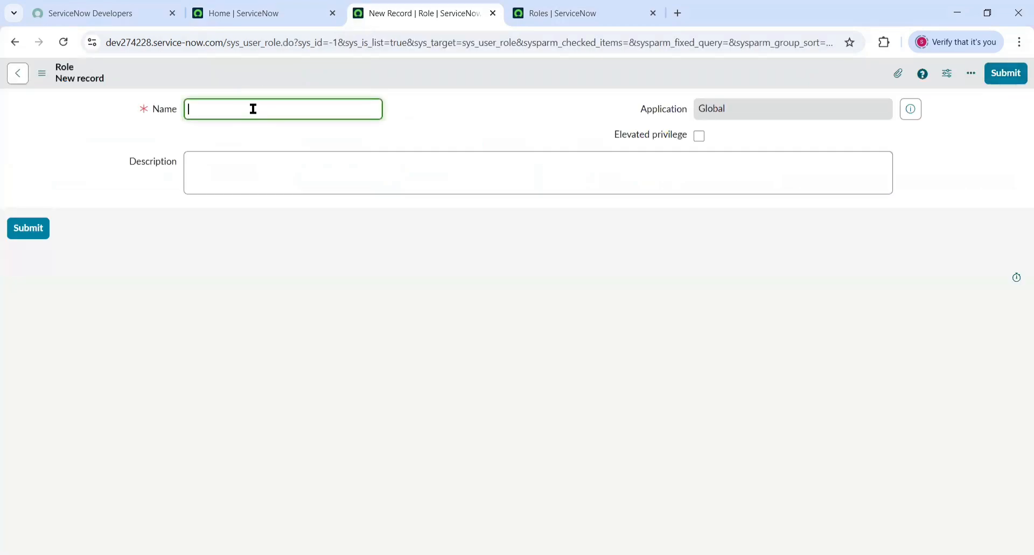
{"action": "type", "text": "Dome"}
{"action": "key", "text": "BackSpace"}
{"action": "key", "text": "BackSpace"}
{"action": "key", "text": "BackSpace"}
{"action": "type", "text": "emo"}
{"action": "left_click", "coordinate": [719, 108]}
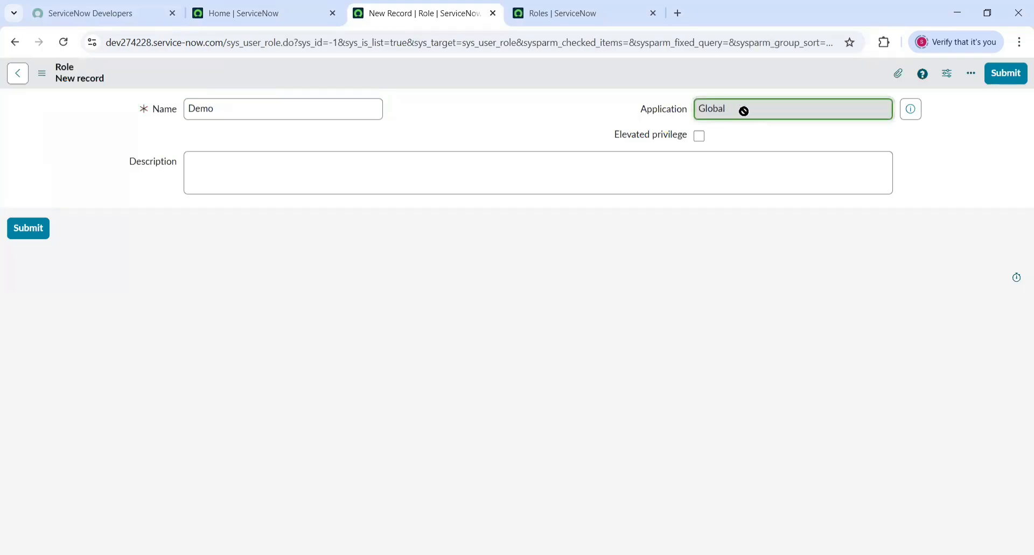
{"action": "left_click", "coordinate": [296, 171]}
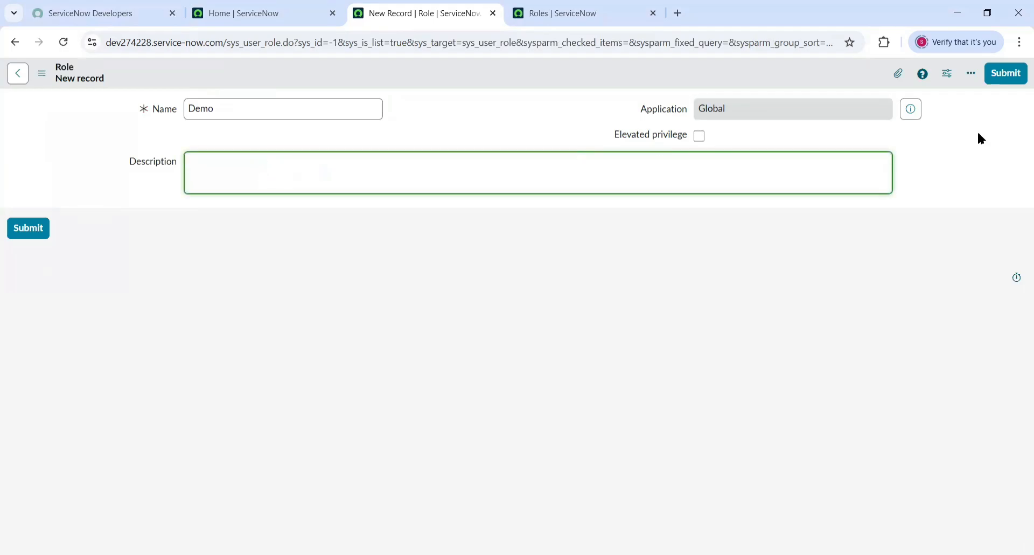
{"action": "left_click", "coordinate": [1005, 76]}
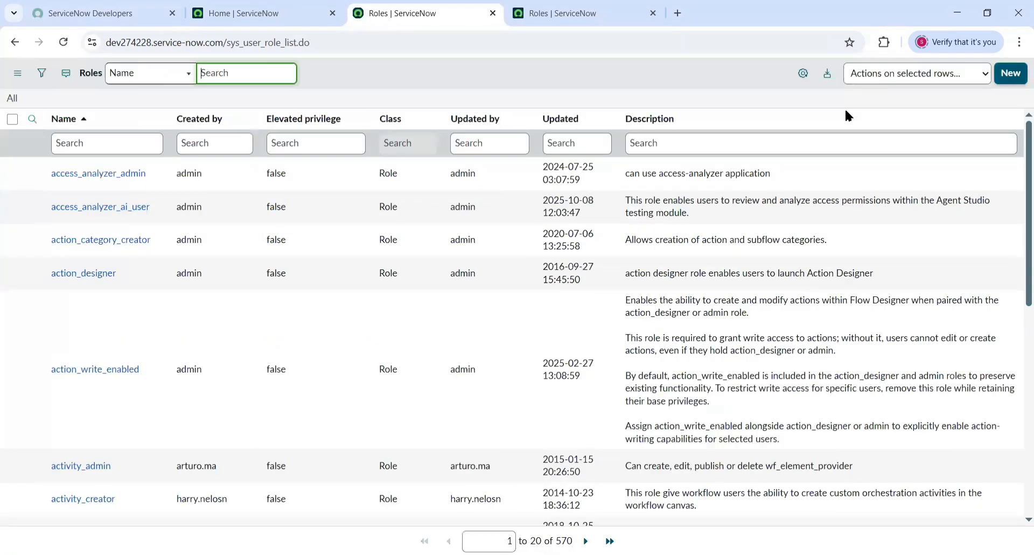
Step: Filter the role list by the name demo
{"action": "left_click", "coordinate": [106, 145]}
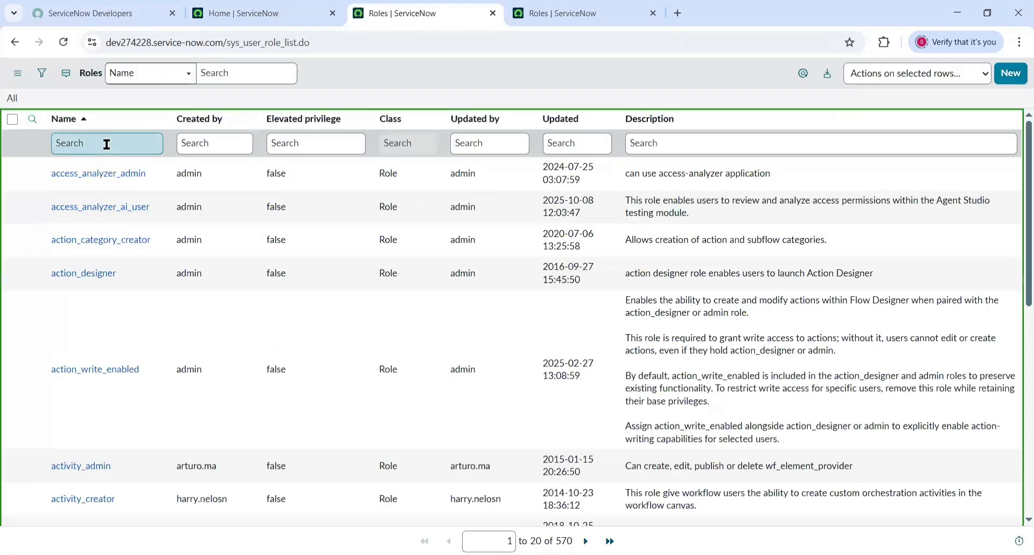
{"action": "type", "text": "demo"}
{"action": "key", "text": "Return"}
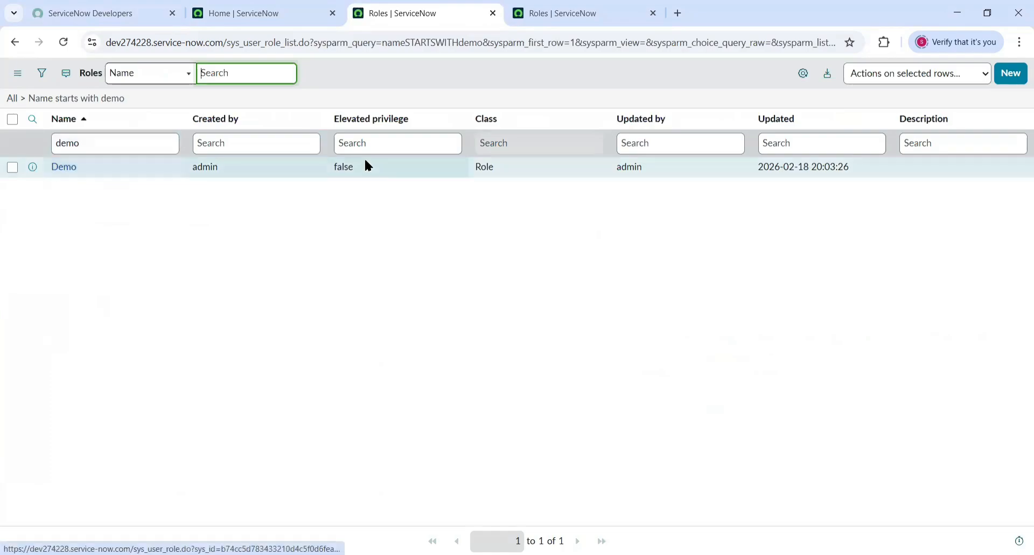
{"action": "double_click", "coordinate": [231, 166]}
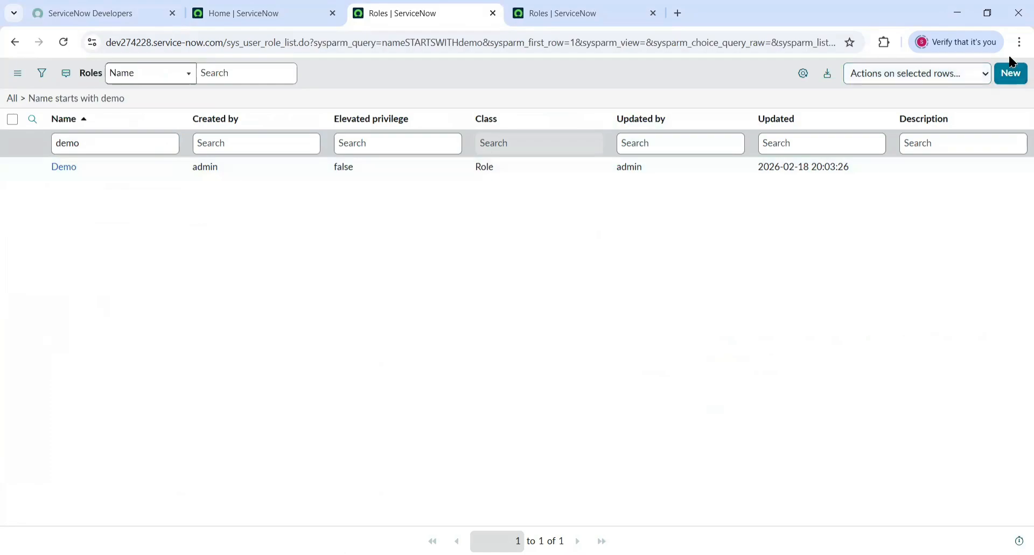
{"action": "left_click", "coordinate": [201, 166]}
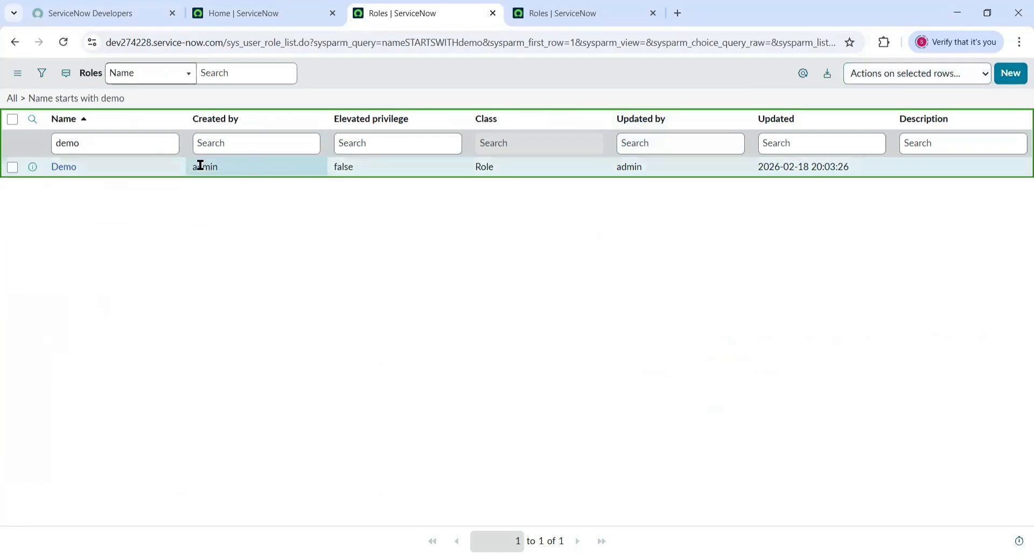
{"action": "double_click", "coordinate": [201, 166]}
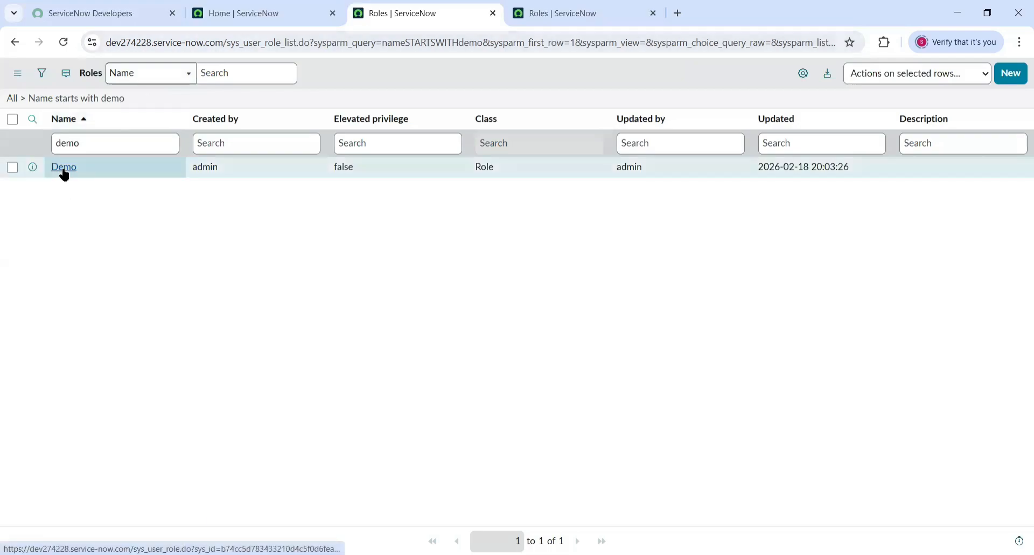
{"action": "right_click", "coordinate": [29, 169]}
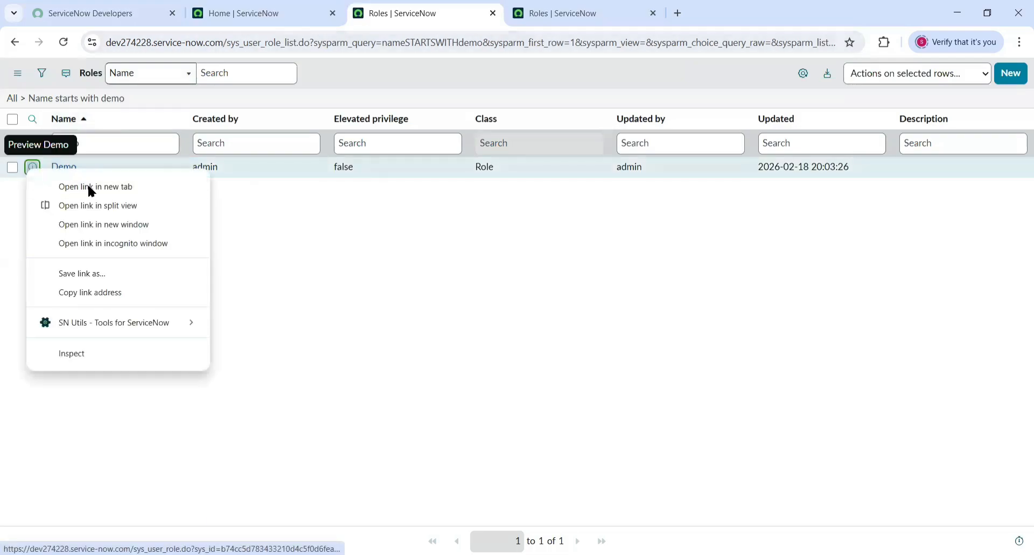
Step: Open the Demo role record and view its Custom Tables and Modules with Role related lists
{"action": "left_click", "coordinate": [64, 167]}
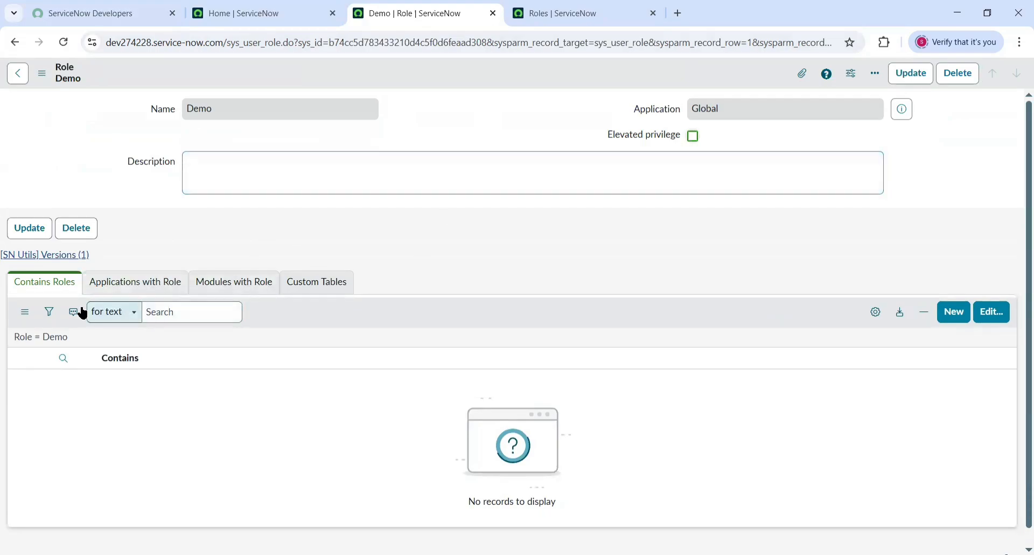
{"action": "scroll", "coordinate": [216, 343], "scroll_direction": "down", "scroll_amount": 1}
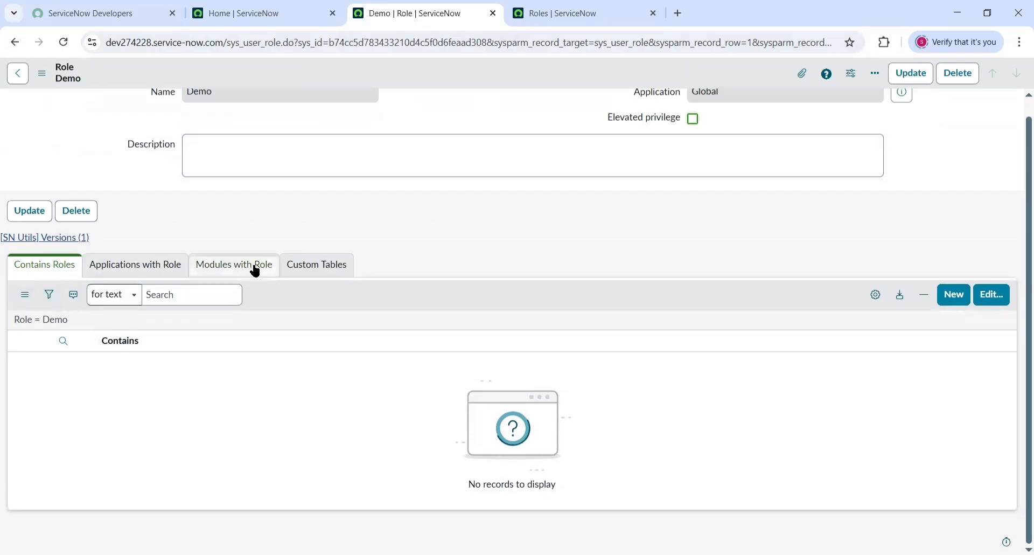
{"action": "scroll", "coordinate": [258, 247], "scroll_direction": "up", "scroll_amount": 1}
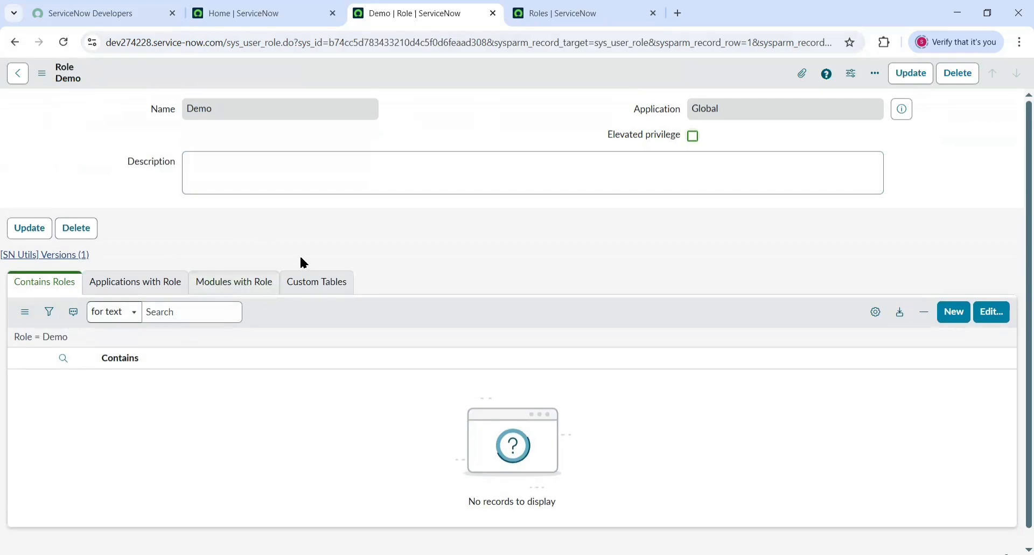
{"action": "left_click", "coordinate": [329, 287]}
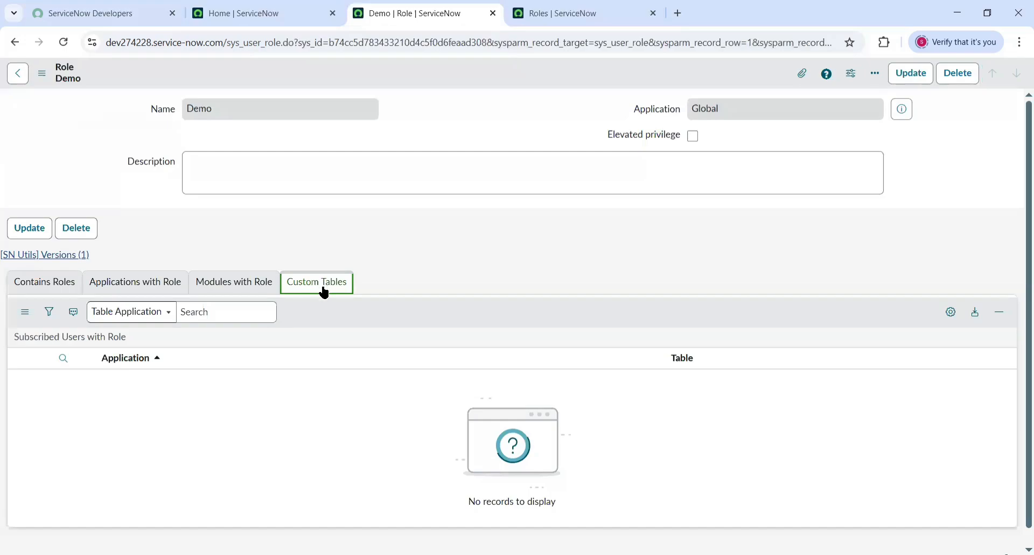
{"action": "left_click", "coordinate": [242, 289]}
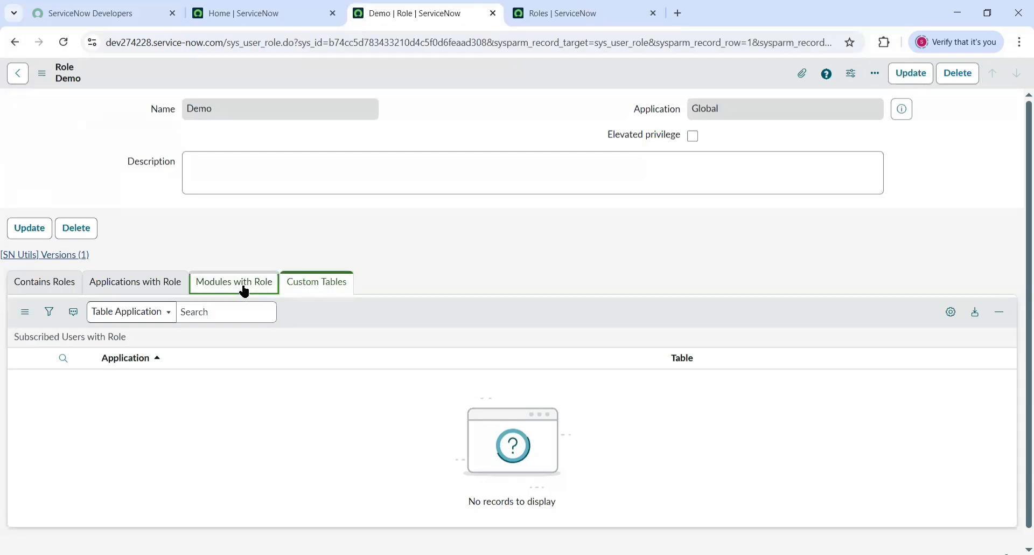
Step: View the Demo role's Applications with Role and Contains Roles related lists, and open the contained roles for editing
{"action": "left_click", "coordinate": [139, 291]}
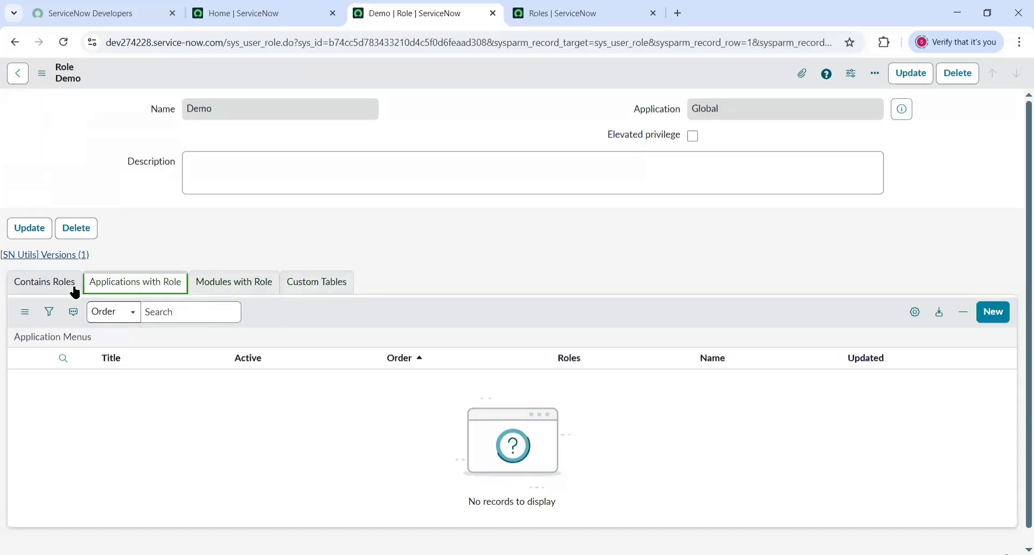
{"action": "left_click", "coordinate": [48, 288]}
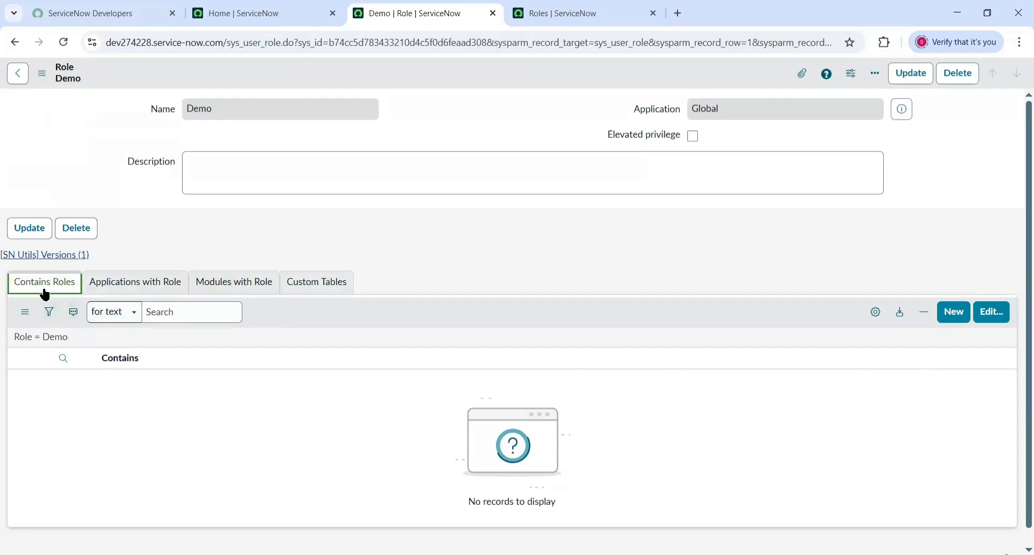
{"action": "left_click", "coordinate": [992, 312]}
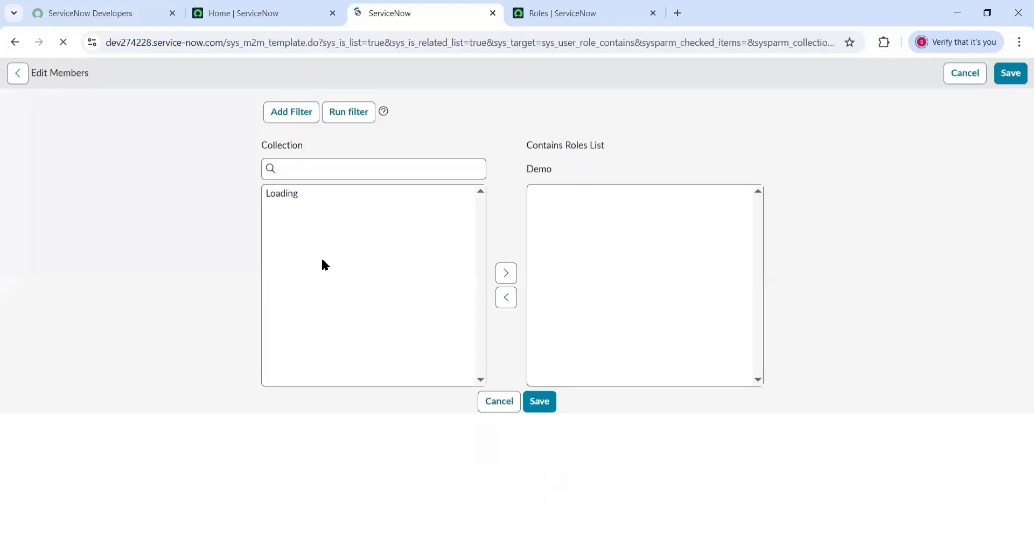
Step: Search the role collection for itil and add itil and itil_admin to the Demo role's Contains Roles List
{"action": "scroll", "coordinate": [349, 329], "scroll_direction": "down", "scroll_amount": 20}
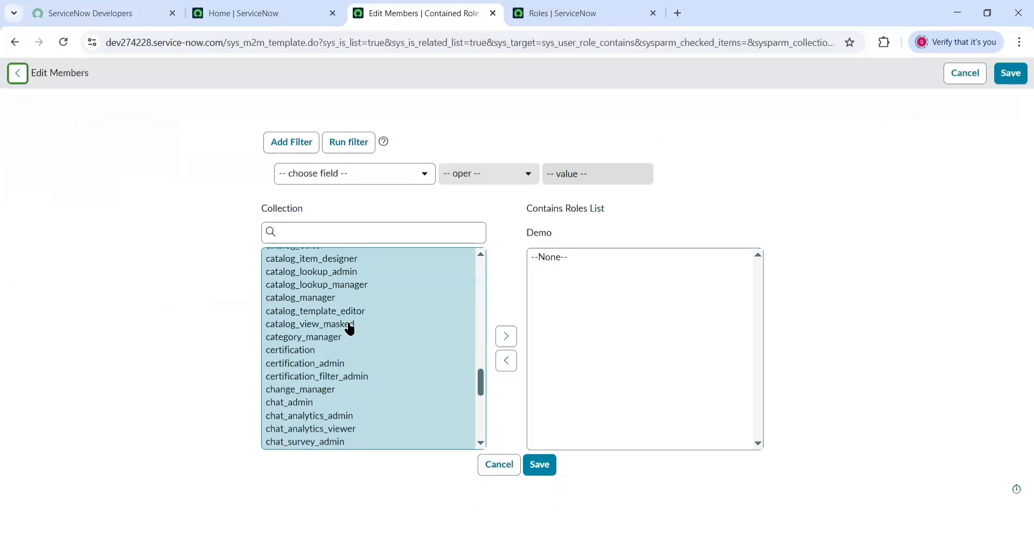
{"action": "scroll", "coordinate": [349, 329], "scroll_direction": "up", "scroll_amount": 20}
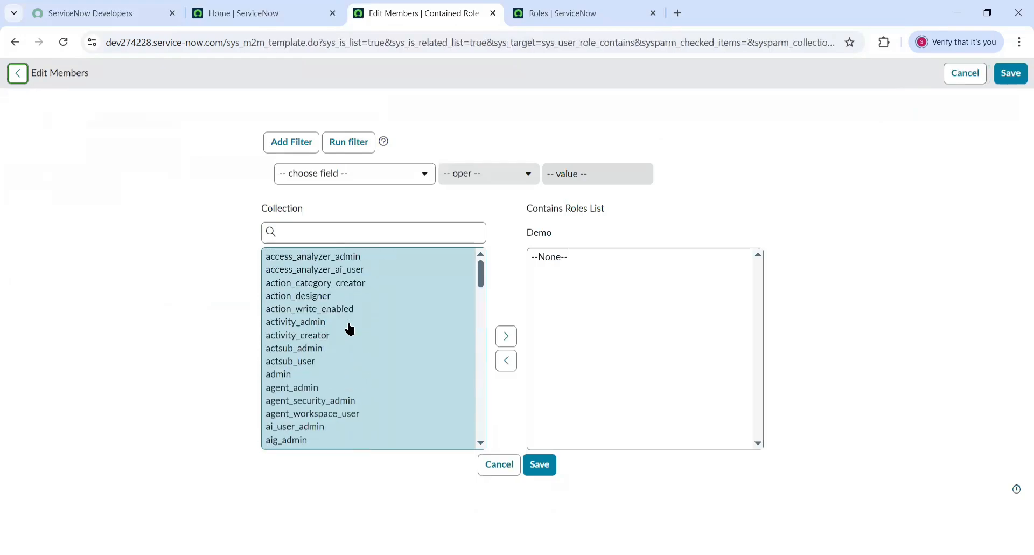
{"action": "left_click", "coordinate": [319, 295]}
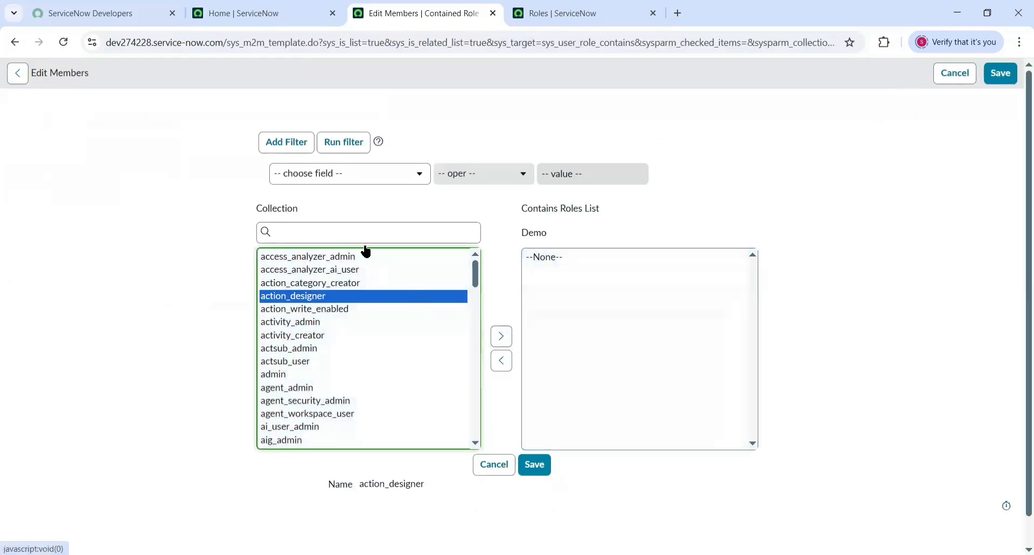
{"action": "left_click", "coordinate": [359, 238]}
{"action": "type", "text": "itil"}
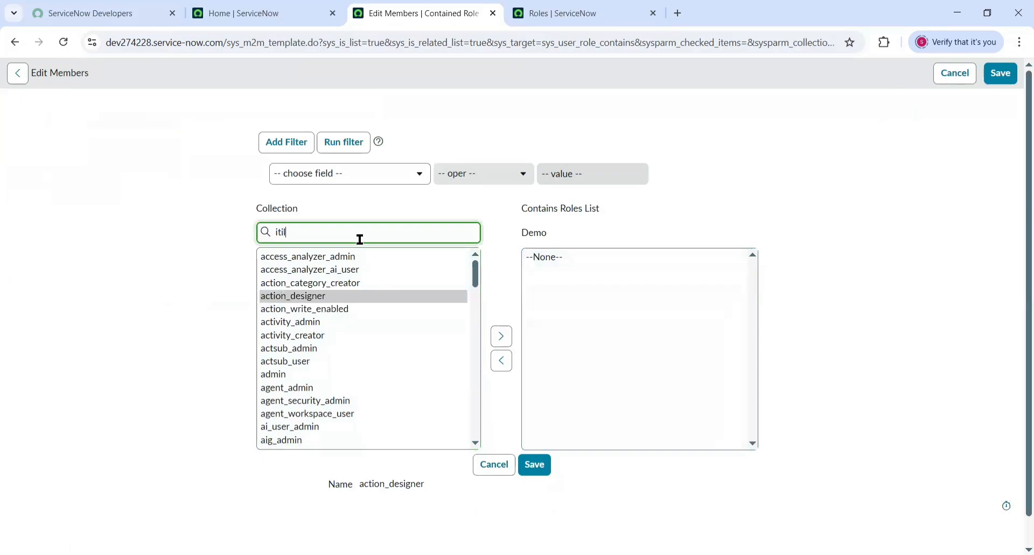
{"action": "left_click", "coordinate": [295, 258]}
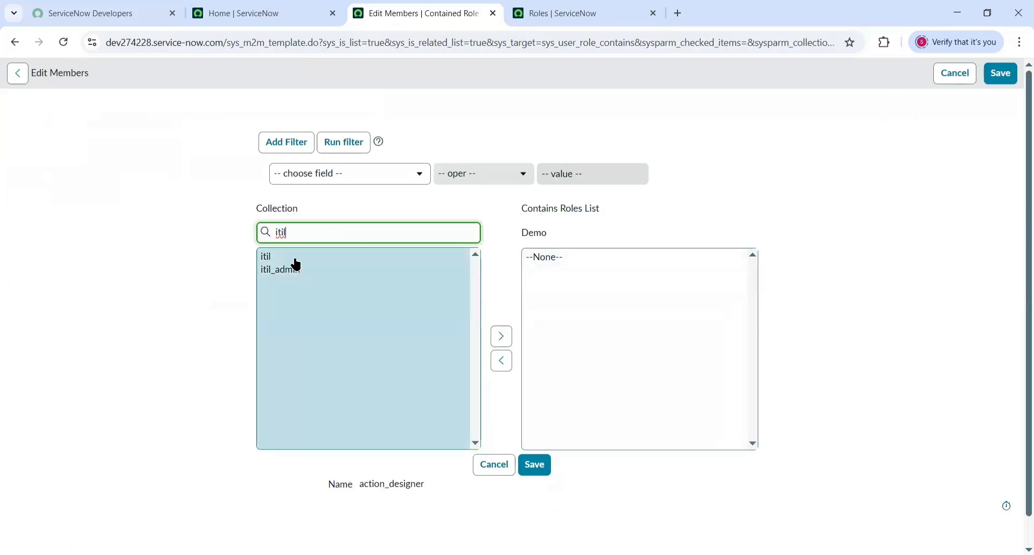
{"action": "left_click", "coordinate": [498, 338]}
{"action": "left_click", "coordinate": [293, 233]}
{"action": "left_click_drag", "start_coordinate": [293, 233], "coordinate": [244, 240]}
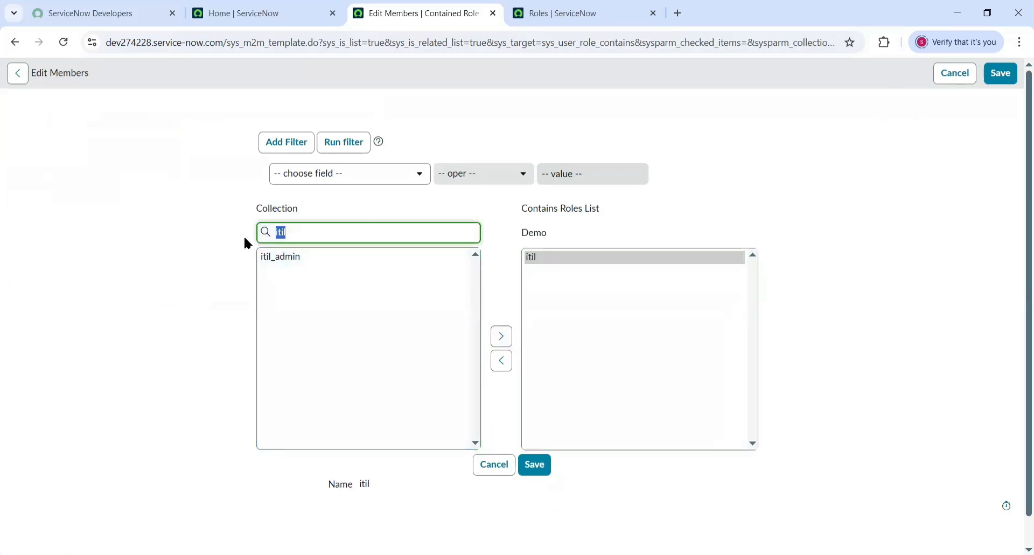
{"action": "left_click", "coordinate": [291, 257]}
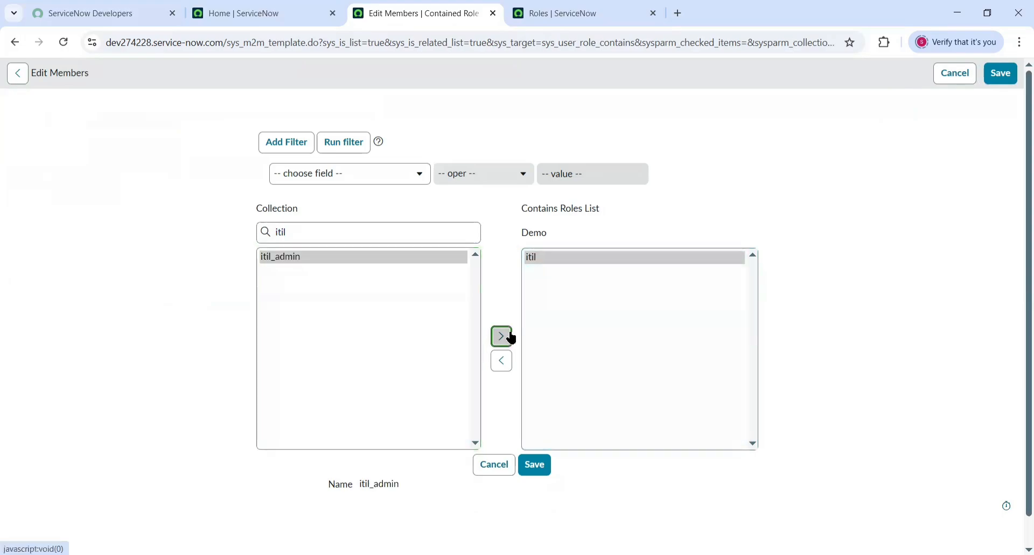
{"action": "left_click", "coordinate": [503, 336]}
Step: Find incident_manager by searching for incident, add it to the contained roles, save, and reload the Demo role record
{"action": "left_click_drag", "start_coordinate": [296, 232], "coordinate": [248, 237]}
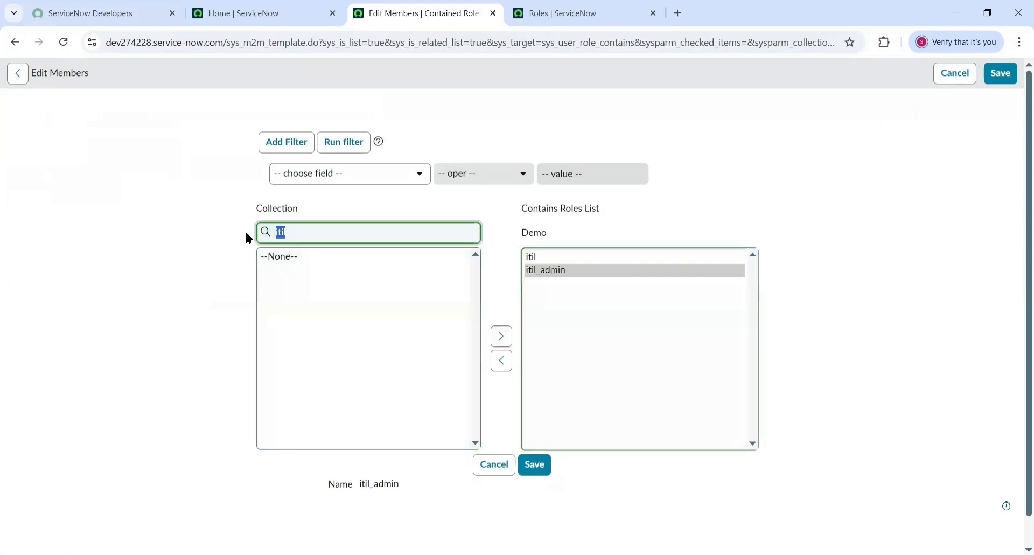
{"action": "type", "text": "incident"}
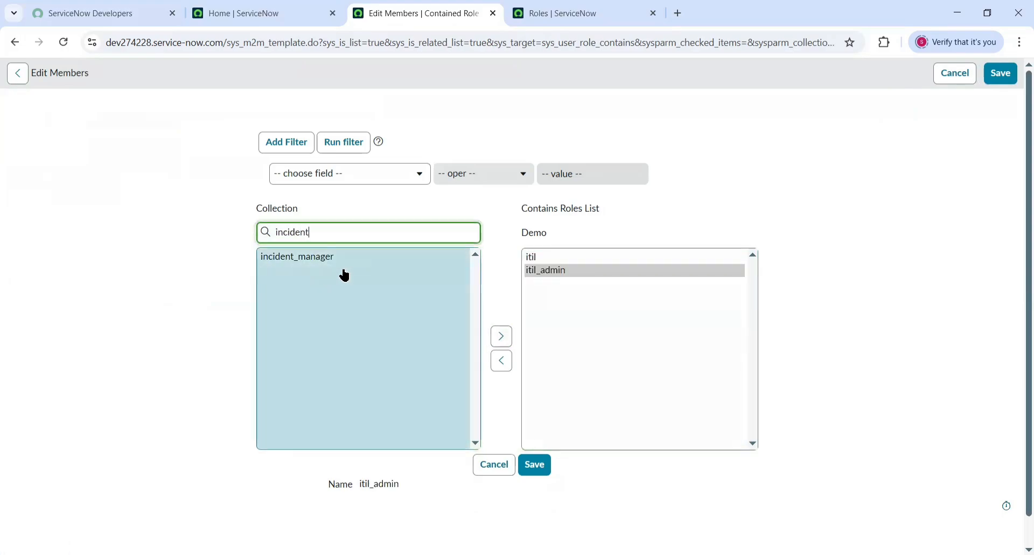
{"action": "left_click", "coordinate": [296, 258]}
{"action": "left_click", "coordinate": [501, 338]}
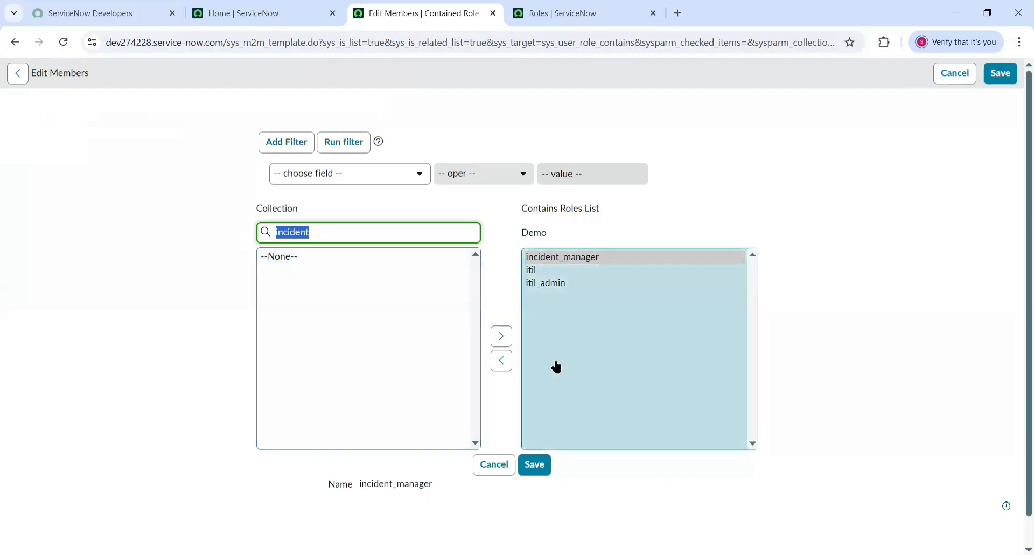
{"action": "left_click", "coordinate": [536, 468]}
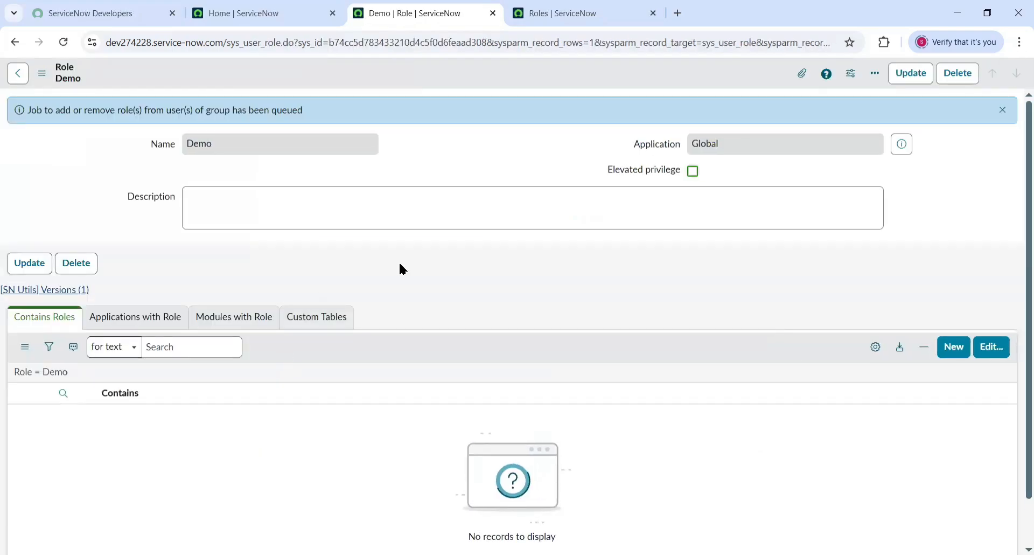
{"action": "left_click", "coordinate": [61, 43]}
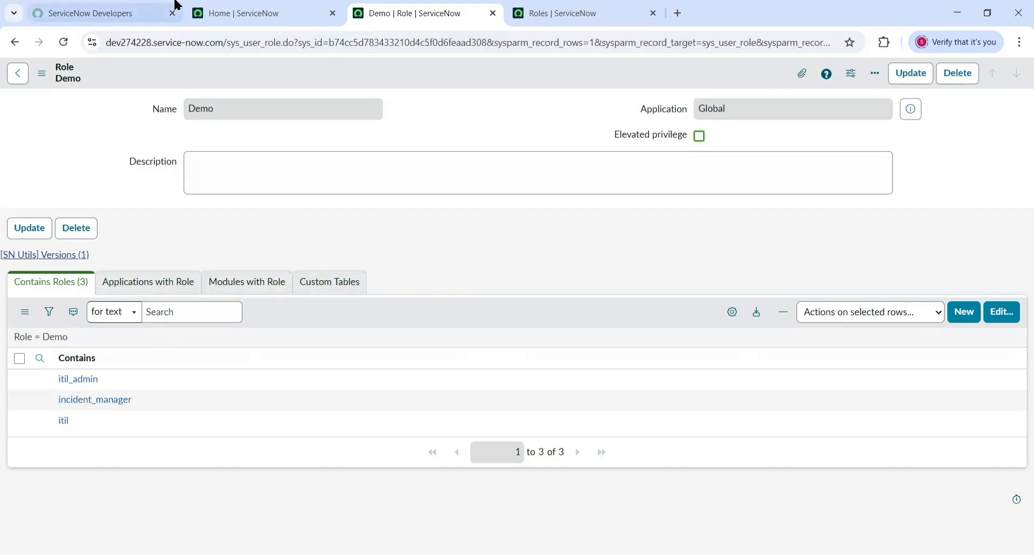
Step: From the home page's navigator, open the groups table in a separate tab with sys_user_group.LIST
{"action": "left_click", "coordinate": [305, 5]}
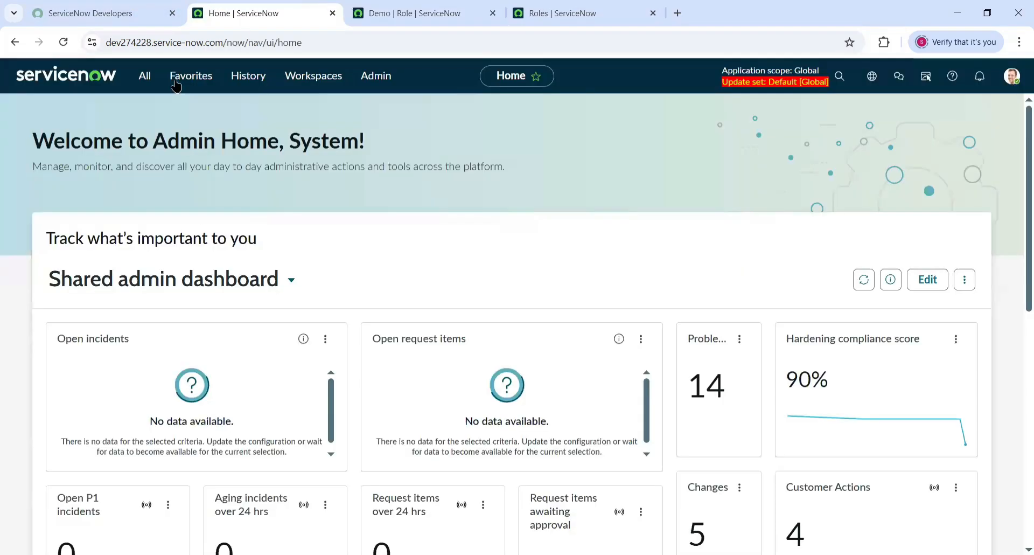
{"action": "left_click", "coordinate": [145, 76]}
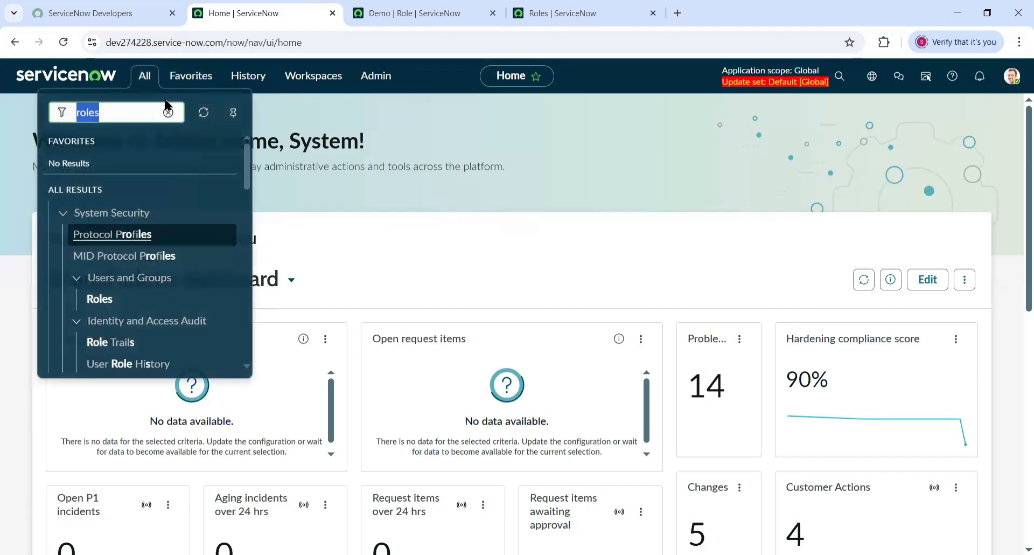
{"action": "type", "text": "sys"}
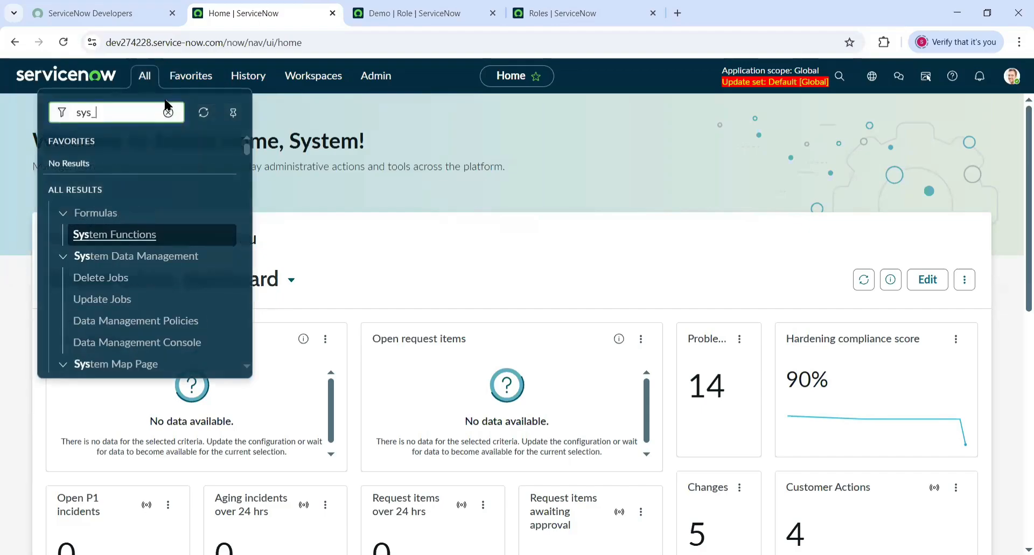
{"action": "type", "text": "_group"}
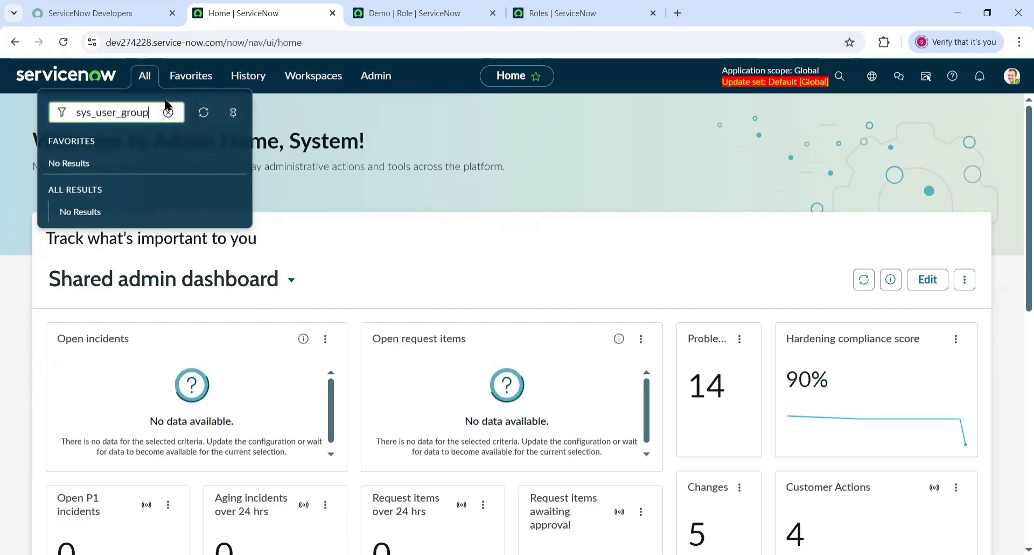
{"action": "type", "text": "user_group.LIST"}
{"action": "key", "text": "Return"}
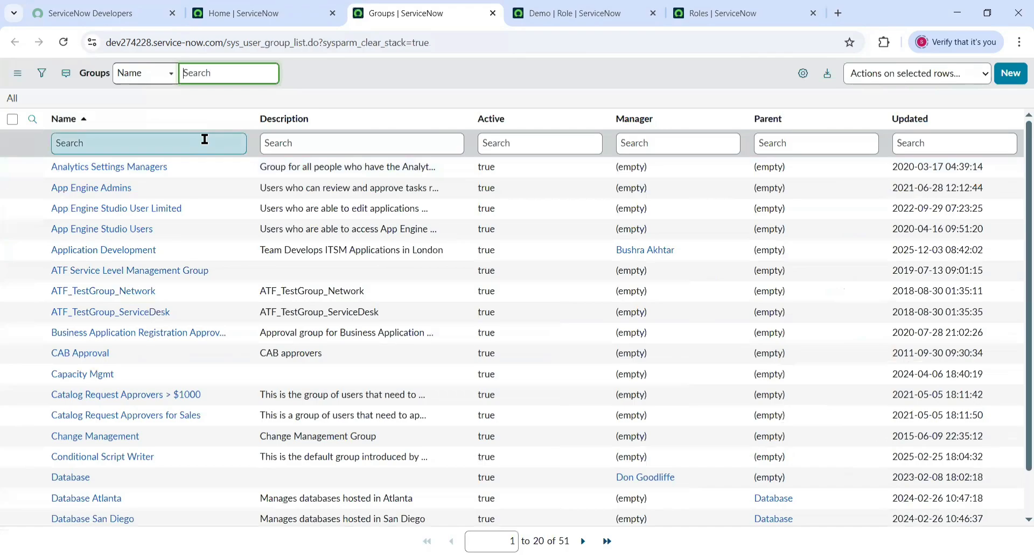
Step: Filter the group list by the name demo and open the Demo group record
{"action": "left_click", "coordinate": [172, 144]}
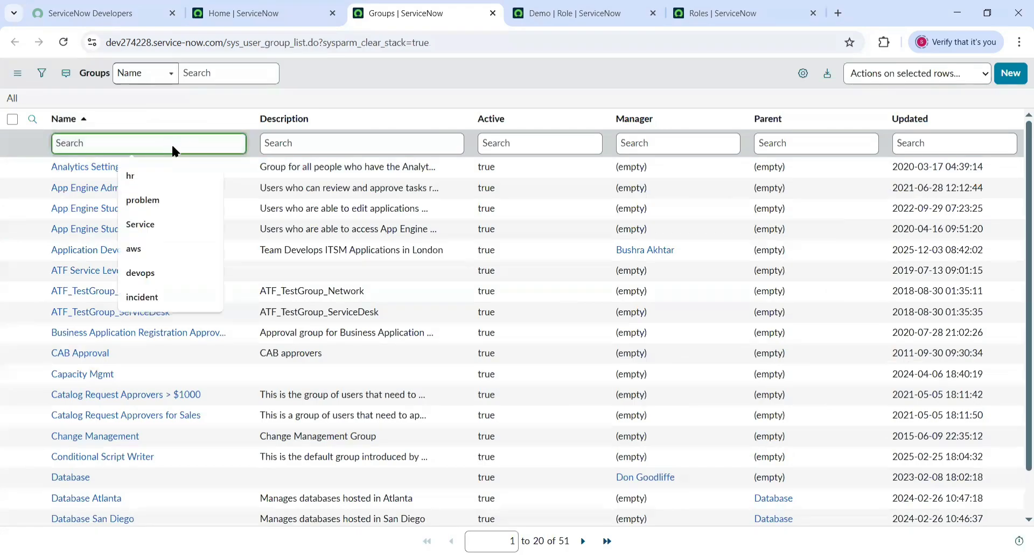
{"action": "type", "text": "demo"}
{"action": "key", "text": "Return"}
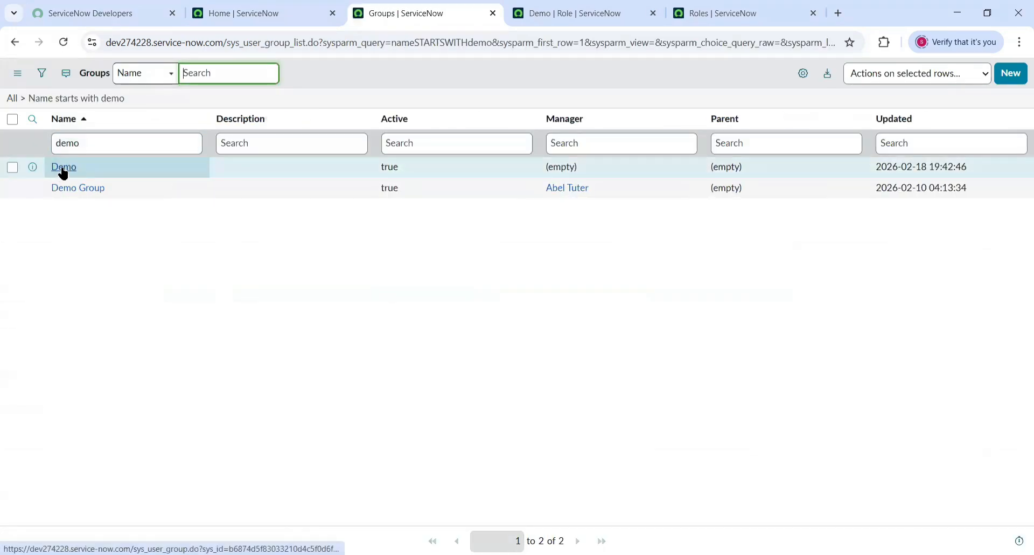
{"action": "left_click", "coordinate": [62, 168]}
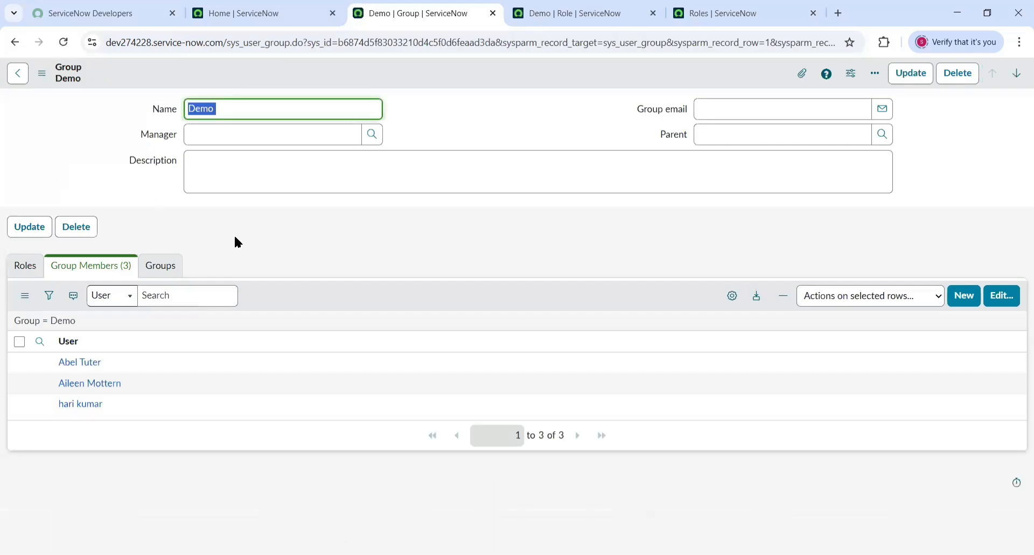
Step: Edit the Demo group's Roles related list, add the Demo role to it, and save
{"action": "left_click", "coordinate": [26, 287]}
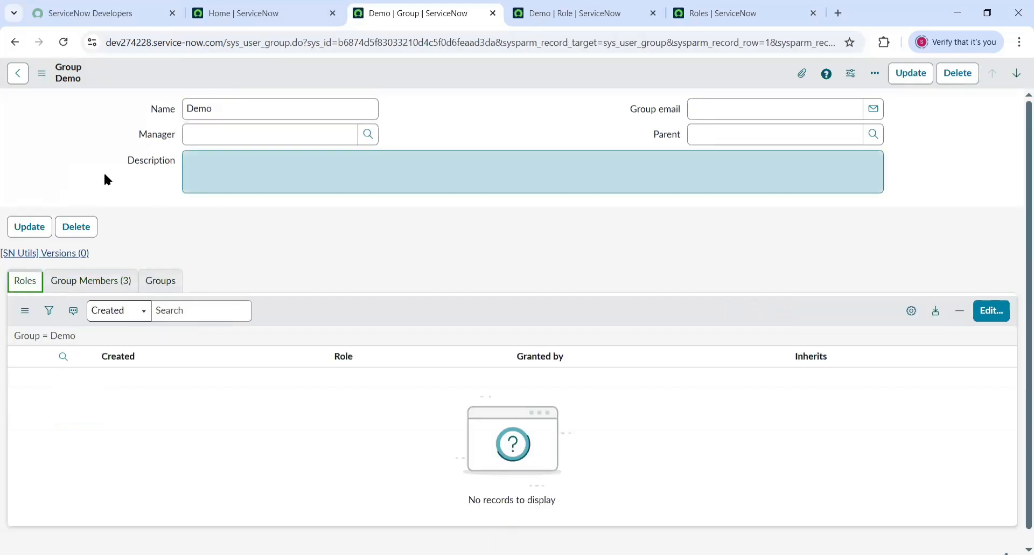
{"action": "left_click", "coordinate": [994, 312]}
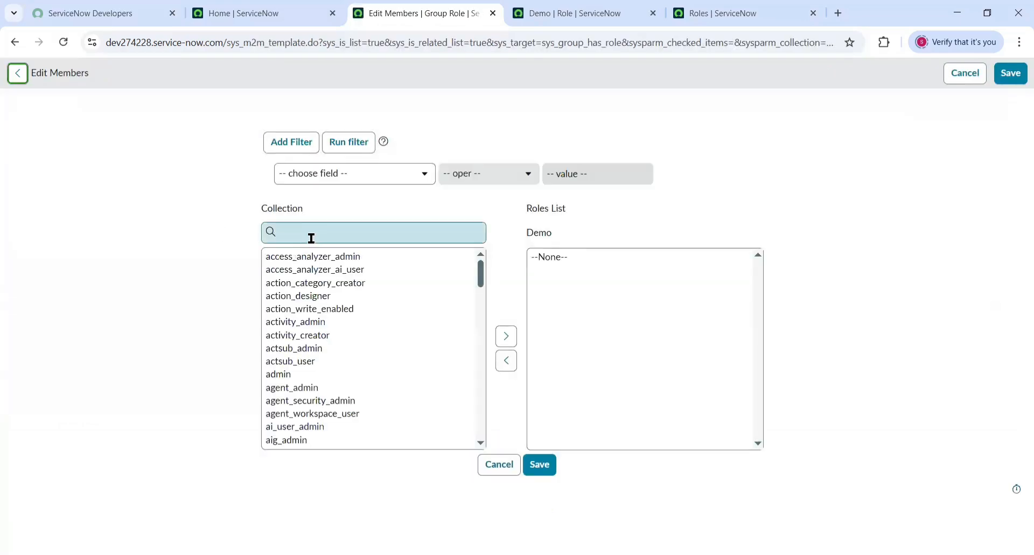
{"action": "left_click", "coordinate": [311, 238]}
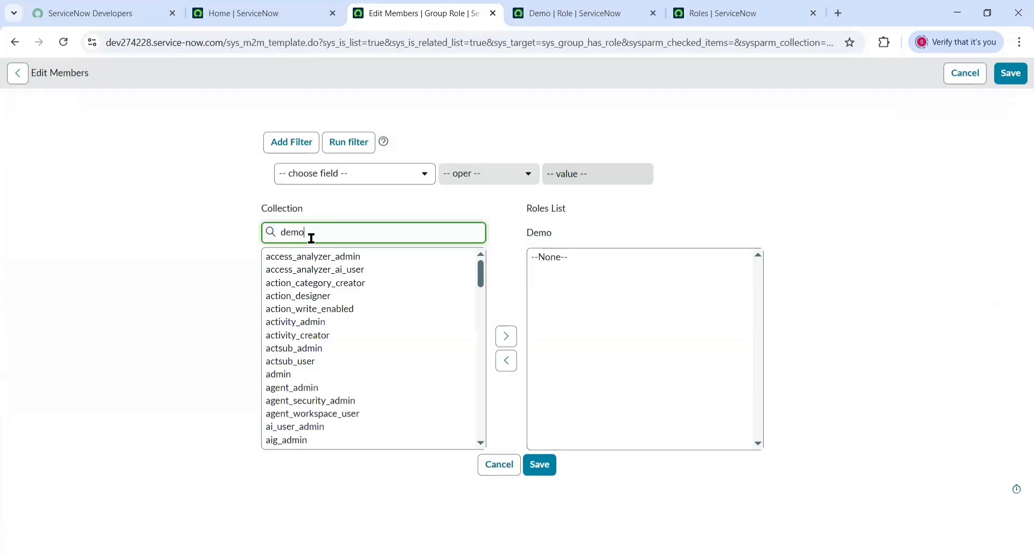
{"action": "left_click", "coordinate": [307, 258]}
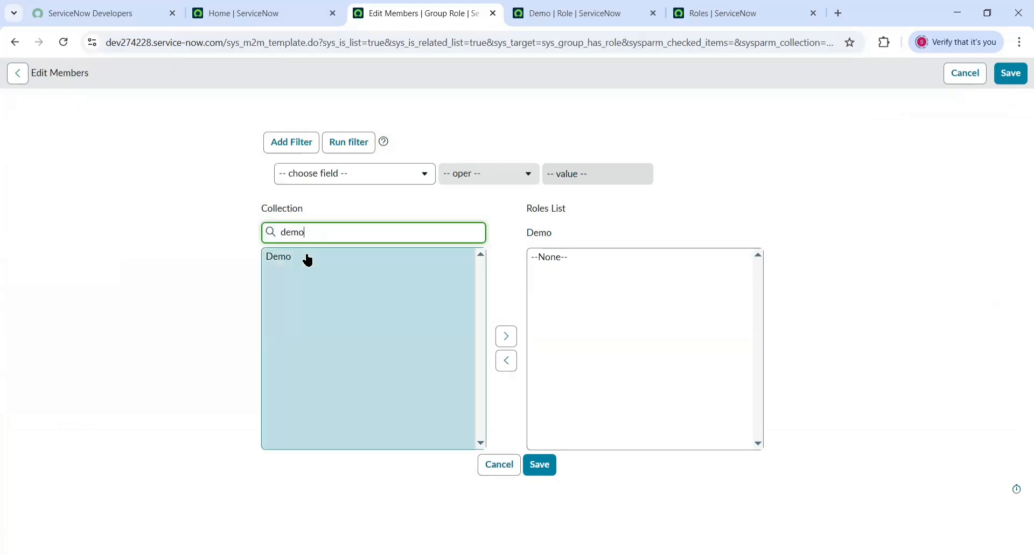
{"action": "left_click", "coordinate": [501, 339]}
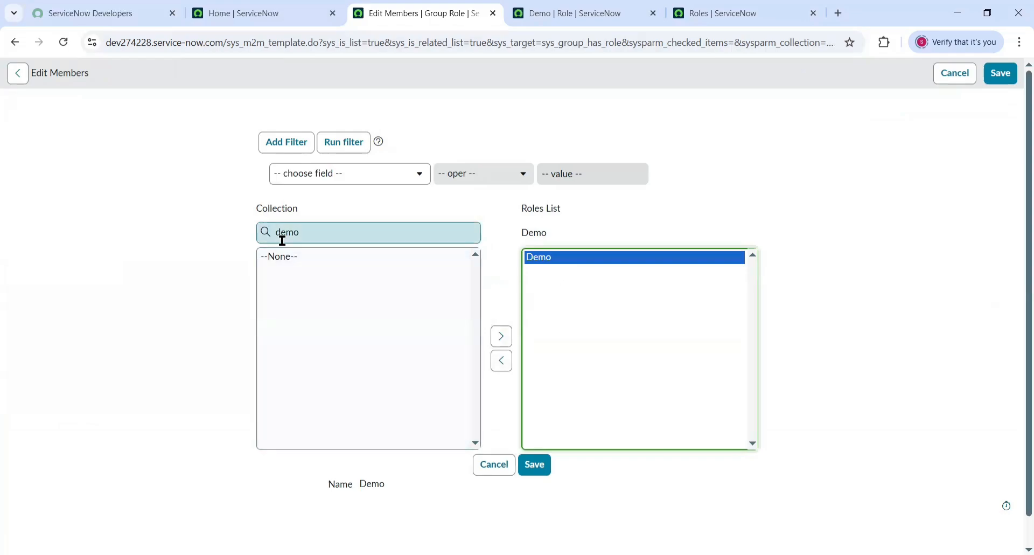
{"action": "left_click", "coordinate": [541, 470]}
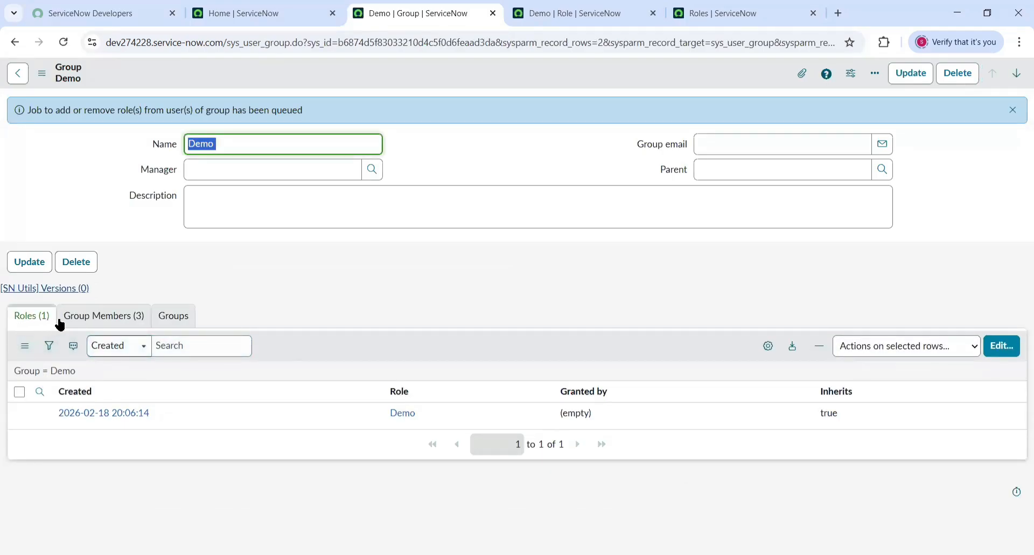
Step: Review the Demo group's Group Members and Roles related lists
{"action": "left_click", "coordinate": [109, 317]}
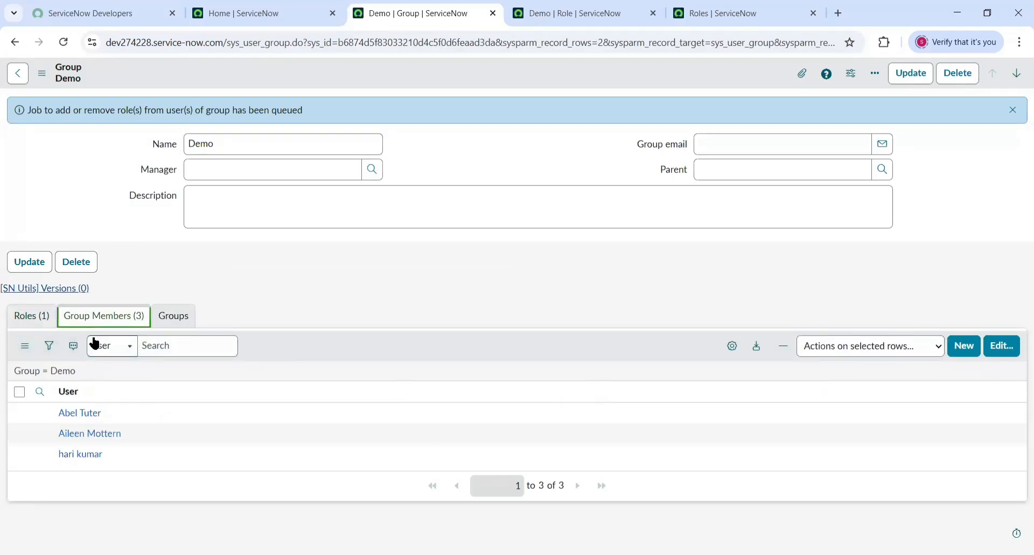
{"action": "left_click", "coordinate": [30, 321]}
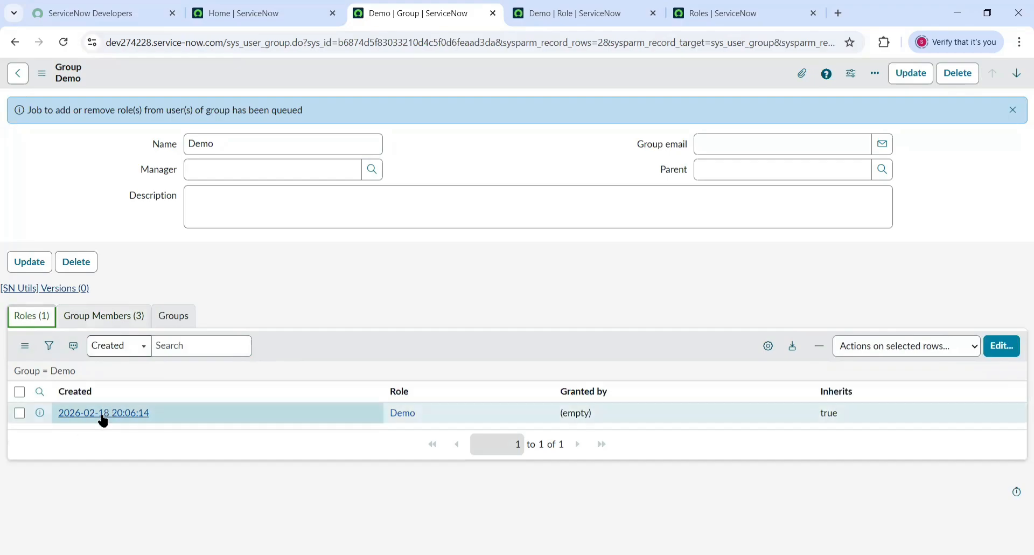
{"action": "left_click", "coordinate": [127, 322]}
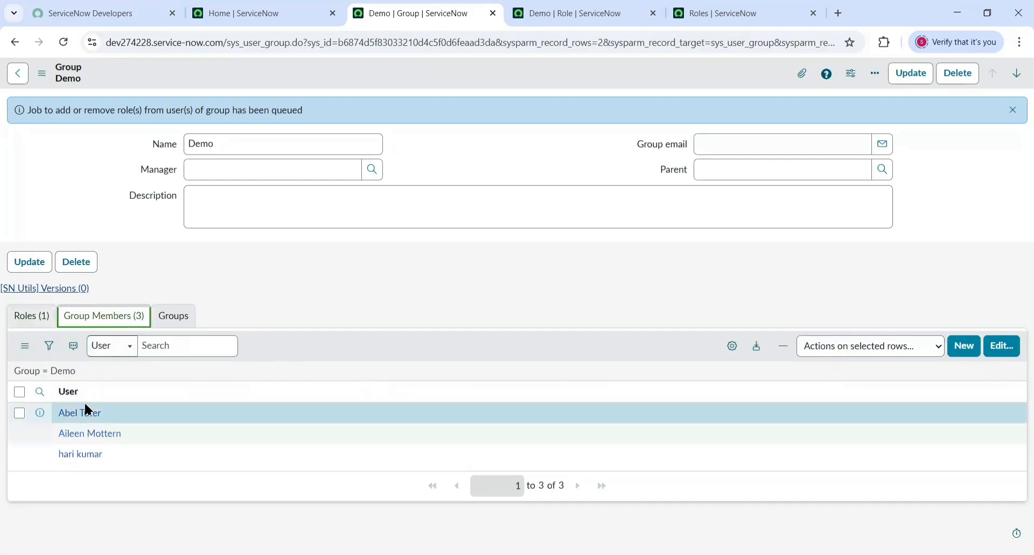
Step: Open the first group member's user record and view its Groups related list
{"action": "left_click", "coordinate": [72, 420]}
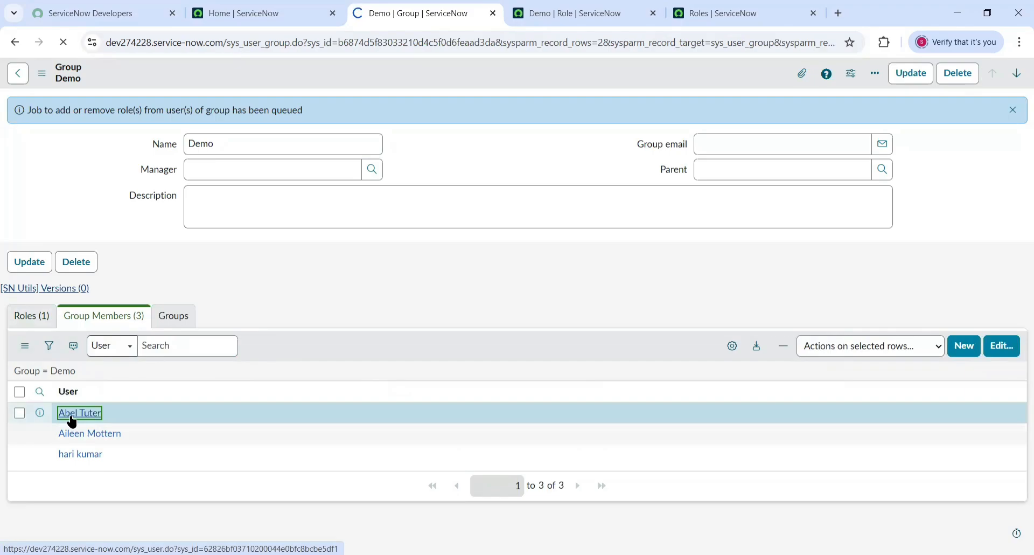
{"action": "scroll", "coordinate": [360, 330], "scroll_direction": "down", "scroll_amount": 1}
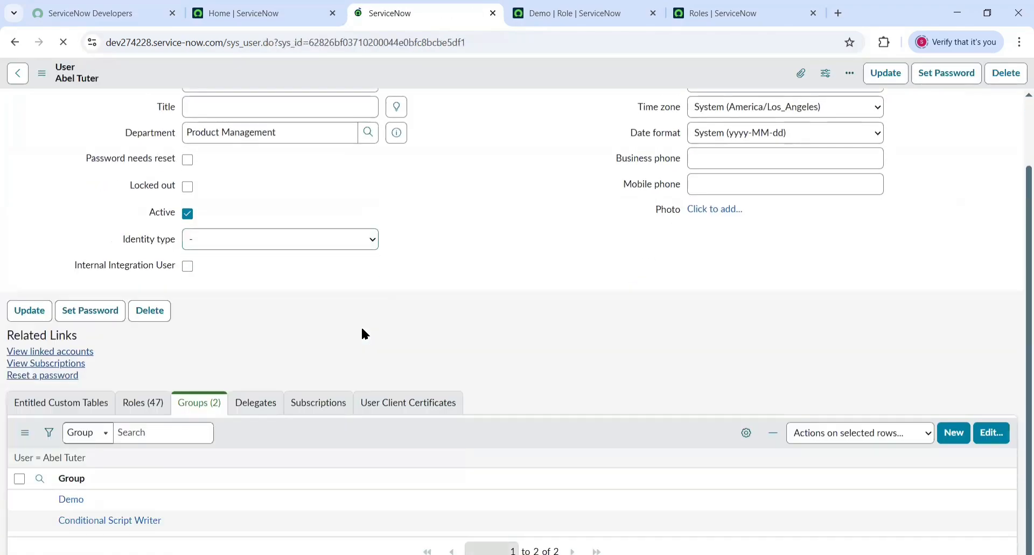
{"action": "scroll", "coordinate": [558, 282], "scroll_direction": "down", "scroll_amount": 1}
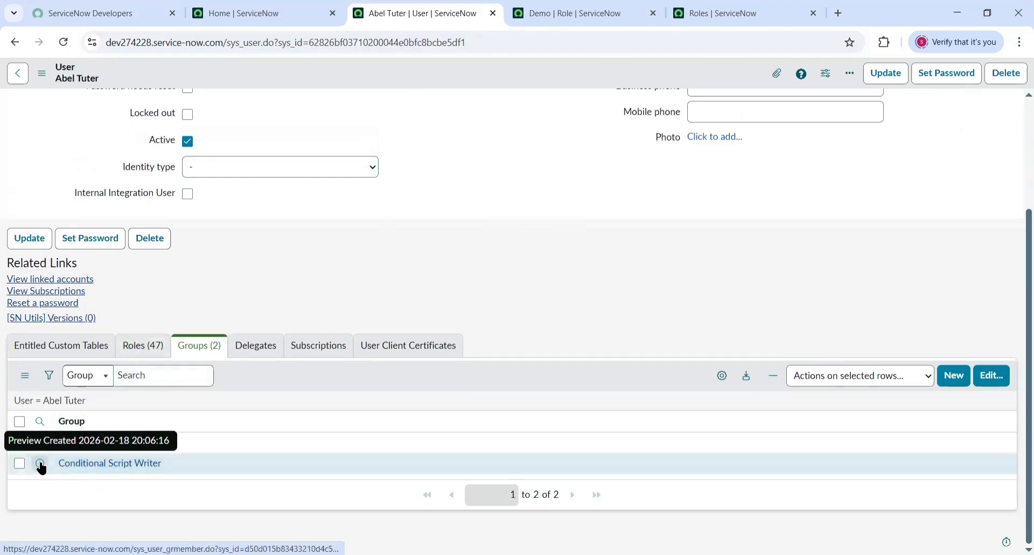
Step: Try to remove the Conditional Script Writer group from the user's Groups related list, save, and reload the record
{"action": "left_click", "coordinate": [986, 377]}
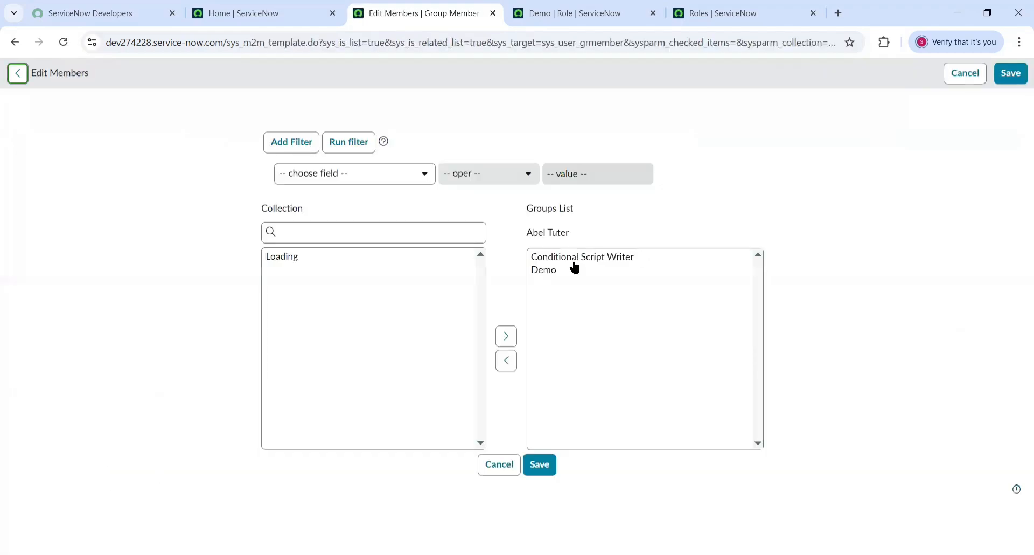
{"action": "left_click", "coordinate": [574, 257]}
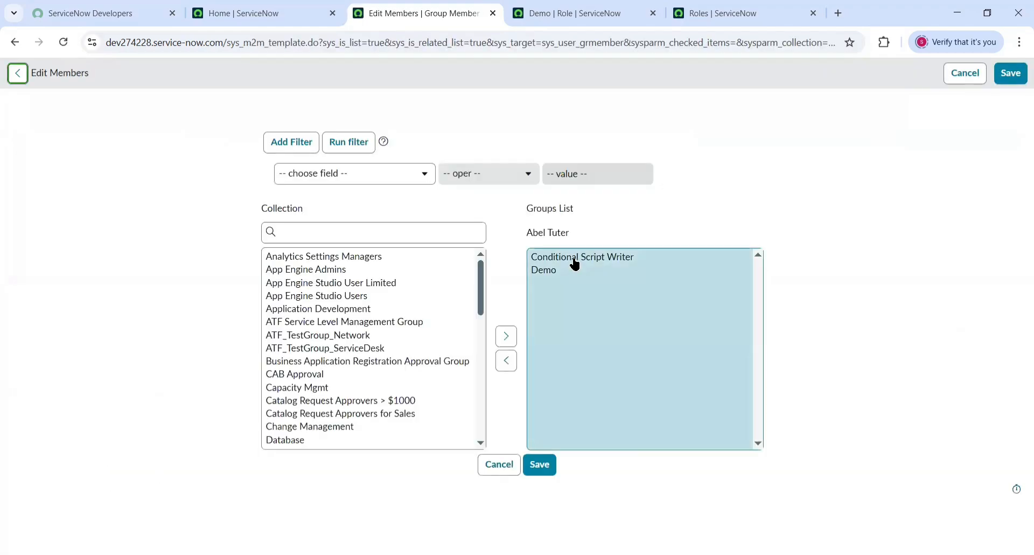
{"action": "left_click", "coordinate": [502, 360]}
{"action": "left_click", "coordinate": [535, 466]}
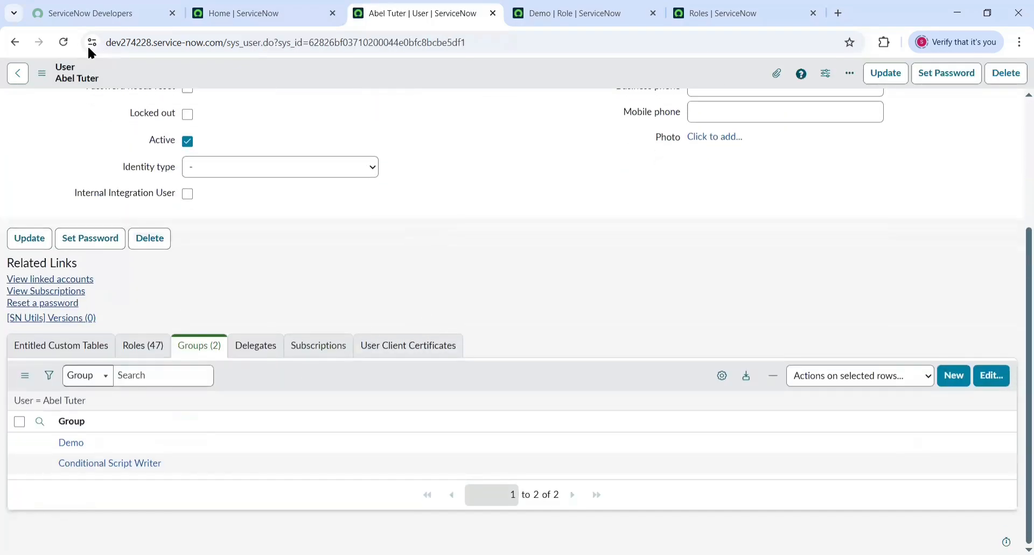
{"action": "left_click", "coordinate": [63, 42]}
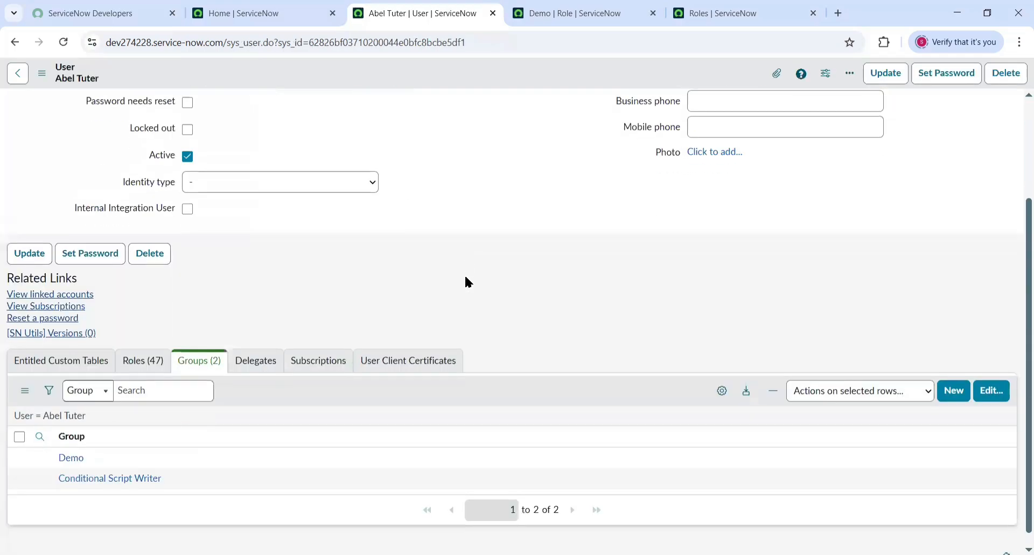
Step: Retry removing Conditional Script Writer from the user's group memberships and save
{"action": "left_click", "coordinate": [990, 376]}
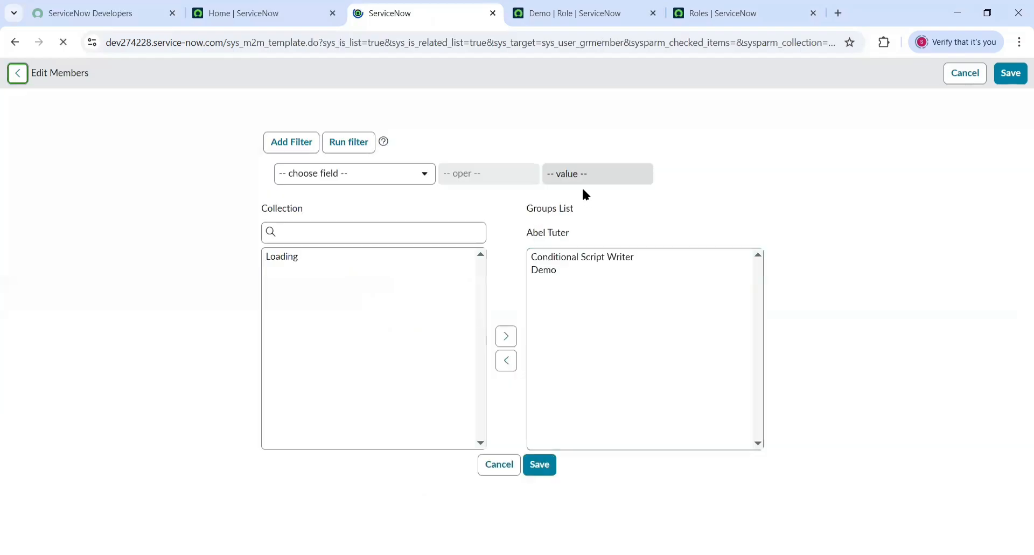
{"action": "left_click", "coordinate": [558, 257]}
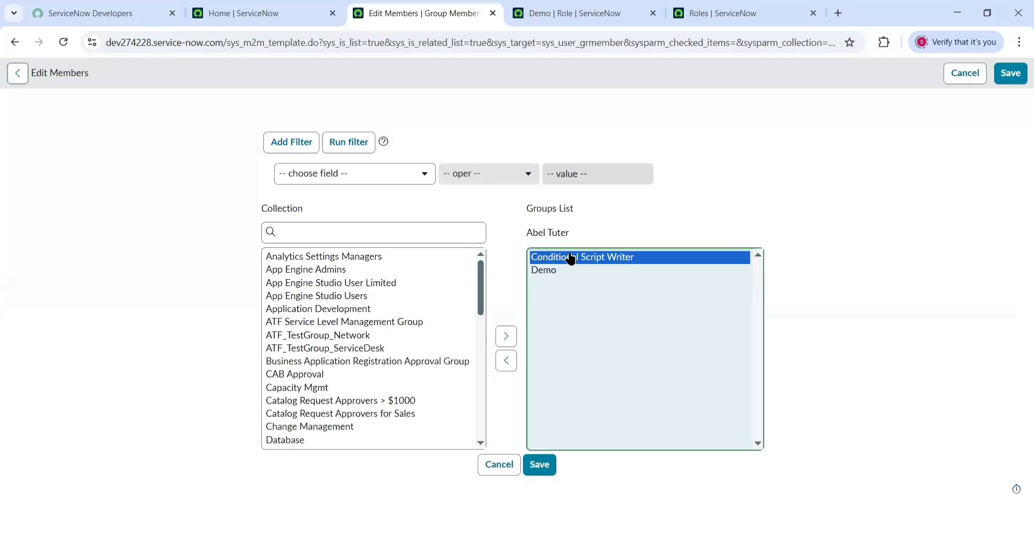
{"action": "left_click", "coordinate": [500, 360]}
{"action": "left_click", "coordinate": [545, 469]}
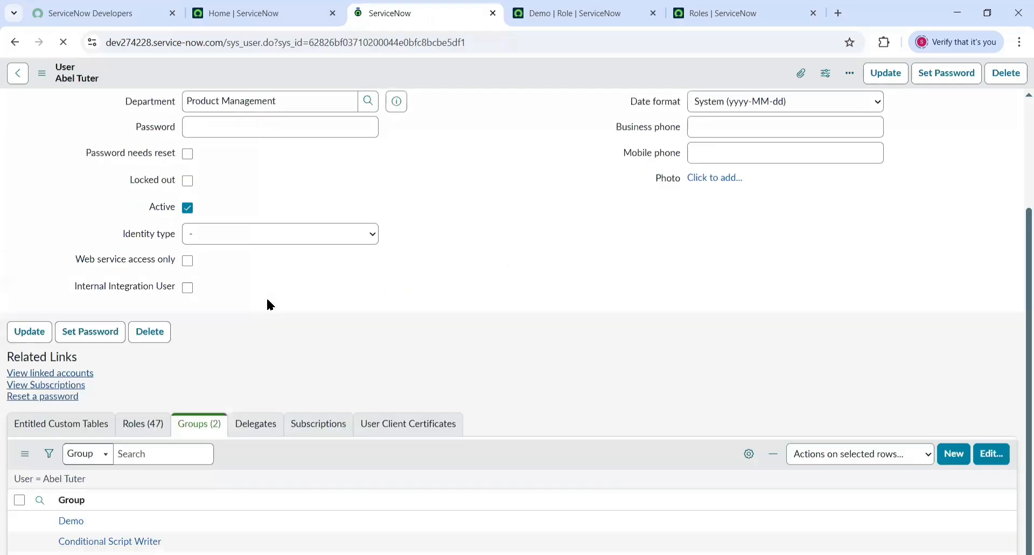
Step: Review the first two pages of the user's Roles related list for inherited roles, and check the Groups related list
{"action": "scroll", "coordinate": [270, 321], "scroll_direction": "down", "scroll_amount": 3}
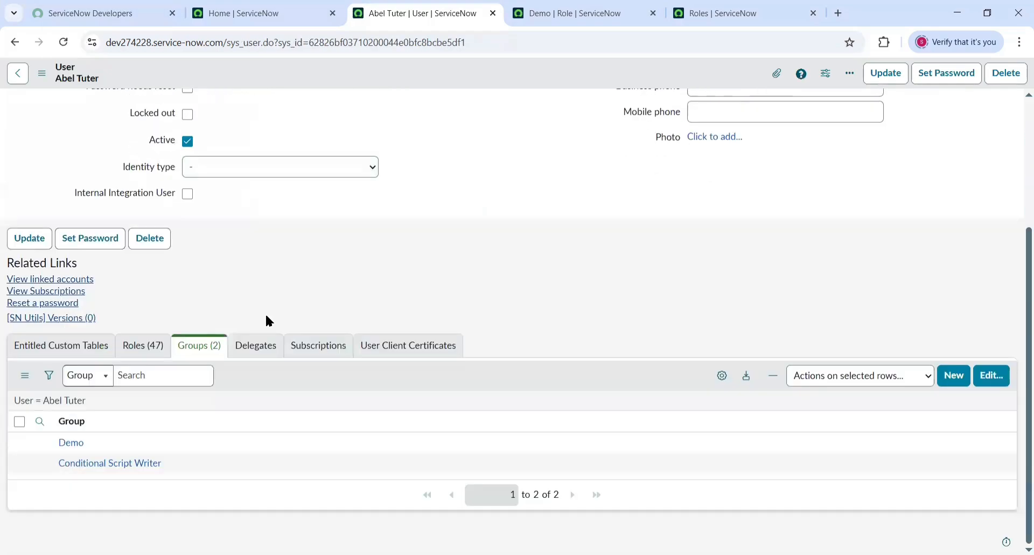
{"action": "left_click", "coordinate": [144, 348]}
{"action": "scroll", "coordinate": [327, 317], "scroll_direction": "down", "scroll_amount": 4}
{"action": "scroll", "coordinate": [328, 315], "scroll_direction": "down", "scroll_amount": 2}
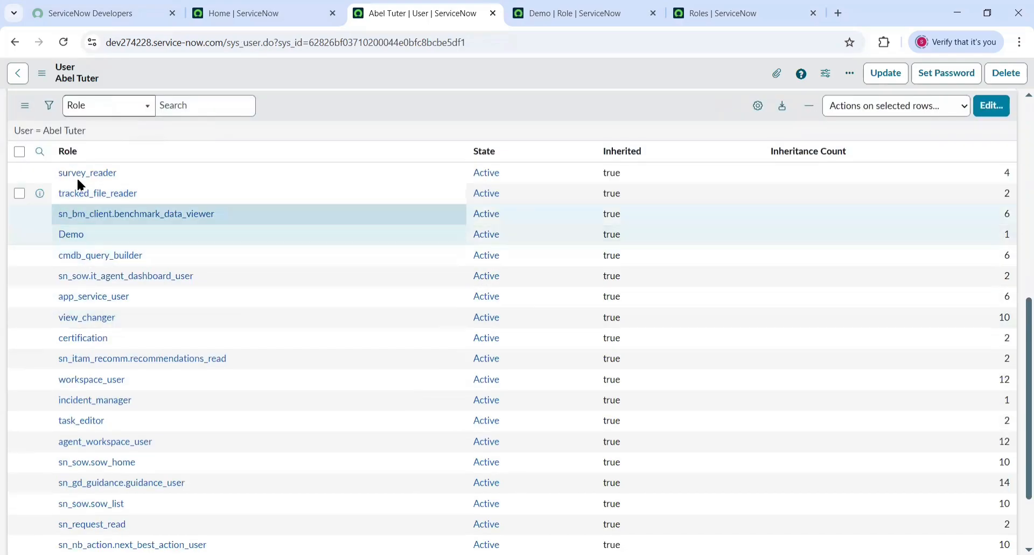
{"action": "scroll", "coordinate": [116, 347], "scroll_direction": "down", "scroll_amount": 1}
{"action": "scroll", "coordinate": [115, 346], "scroll_direction": "down", "scroll_amount": 1}
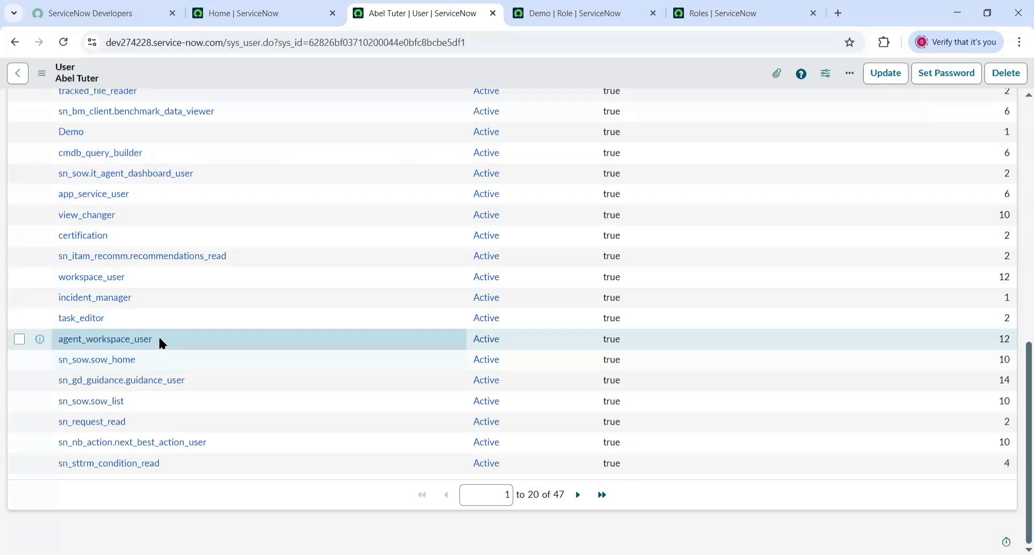
{"action": "left_click", "coordinate": [578, 495]}
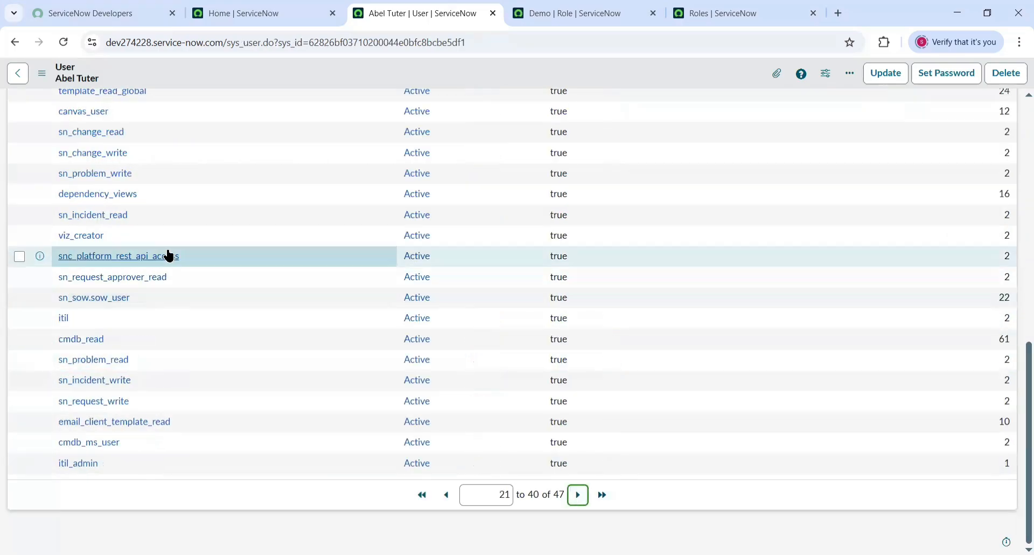
{"action": "scroll", "coordinate": [146, 251], "scroll_direction": "up", "scroll_amount": 5}
{"action": "scroll", "coordinate": [18, 254], "scroll_direction": "down", "scroll_amount": 4}
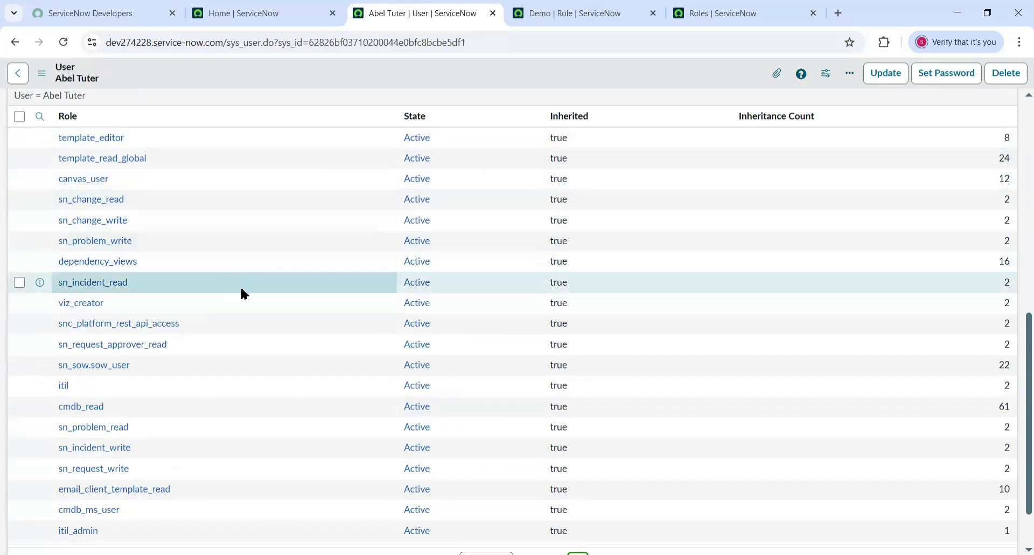
{"action": "scroll", "coordinate": [240, 288], "scroll_direction": "up", "scroll_amount": 5}
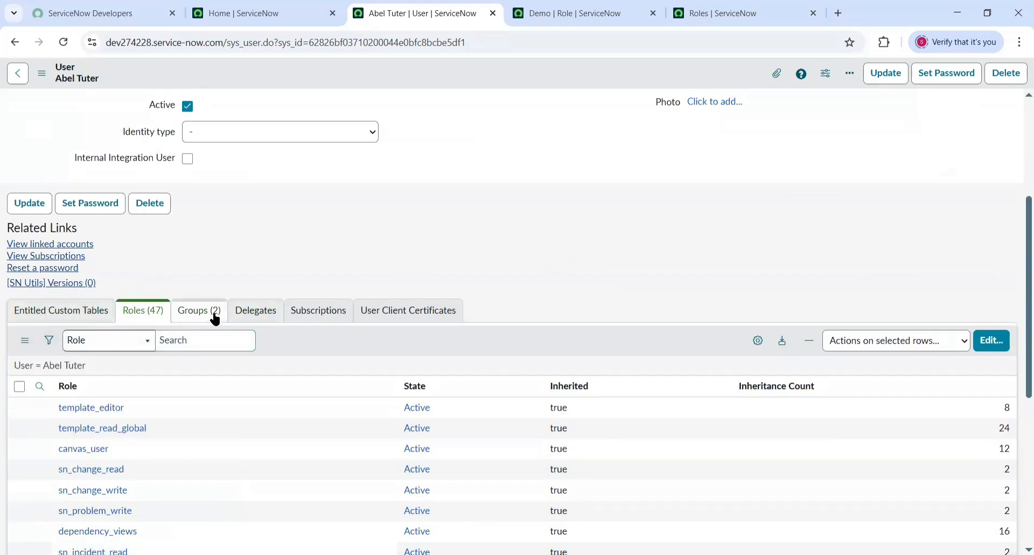
{"action": "scroll", "coordinate": [176, 419], "scroll_direction": "down", "scroll_amount": 1}
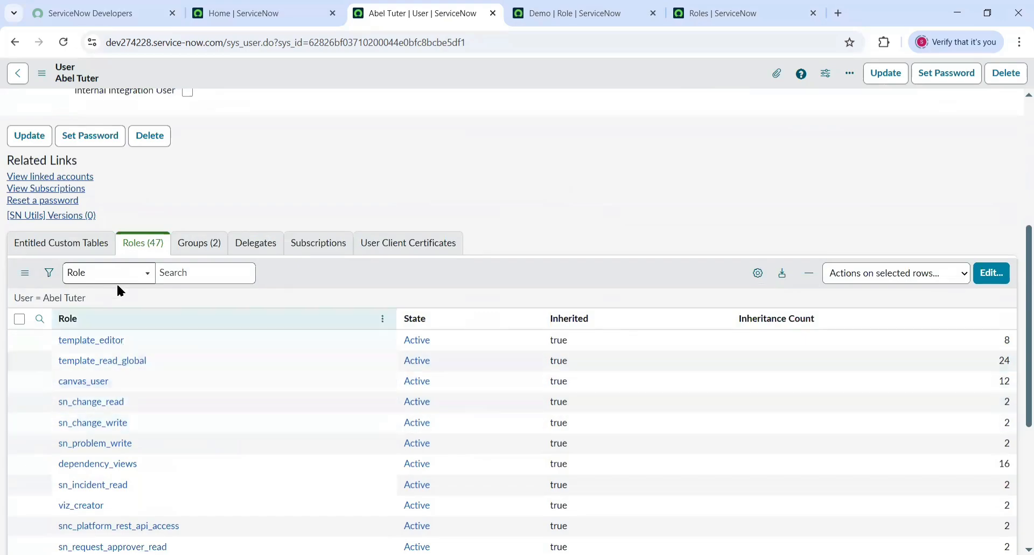
{"action": "left_click", "coordinate": [209, 244]}
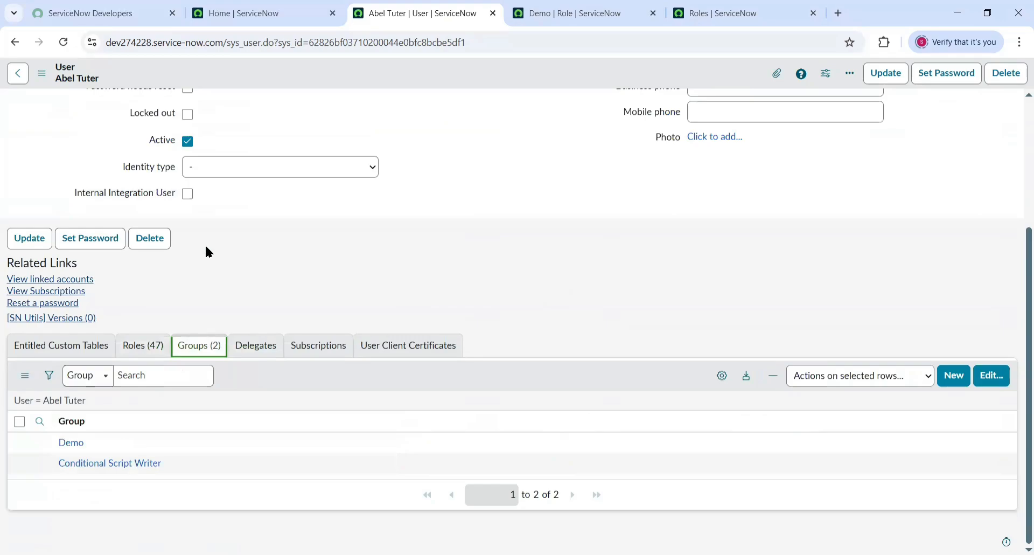
{"action": "scroll", "coordinate": [206, 247], "scroll_direction": "up", "scroll_amount": 3}
{"action": "scroll", "coordinate": [206, 248], "scroll_direction": "down", "scroll_amount": 3}
Step: Open the user's Roles related list for editing, browse the available roles, and save without adding any
{"action": "left_click", "coordinate": [154, 344]}
{"action": "left_click", "coordinate": [989, 382]}
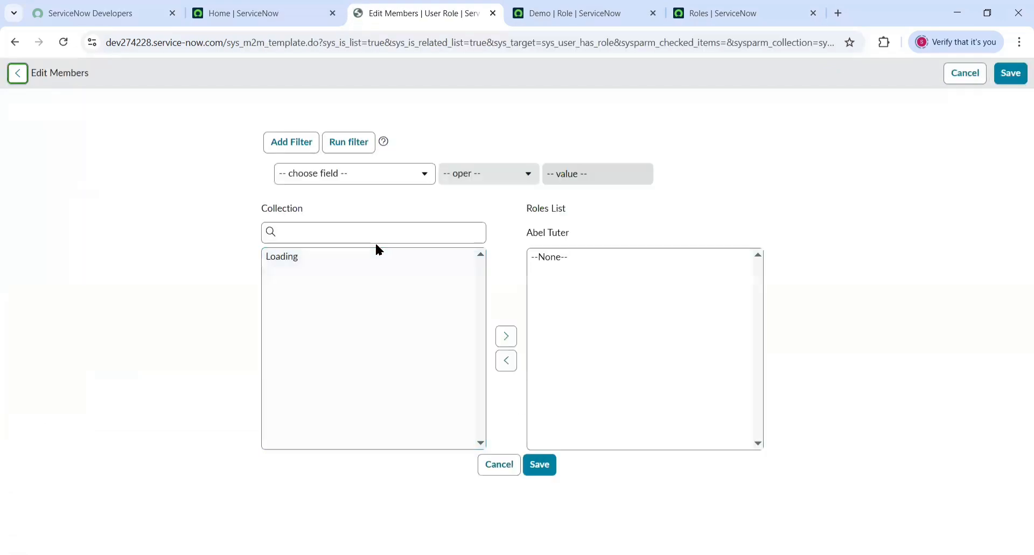
{"action": "scroll", "coordinate": [376, 342], "scroll_direction": "down", "scroll_amount": 5}
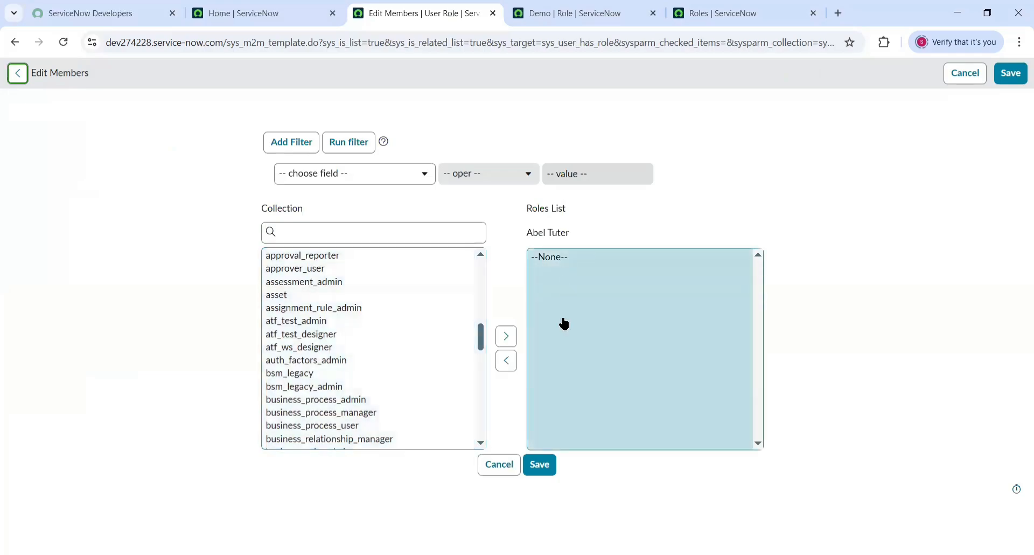
{"action": "left_click", "coordinate": [539, 471]}
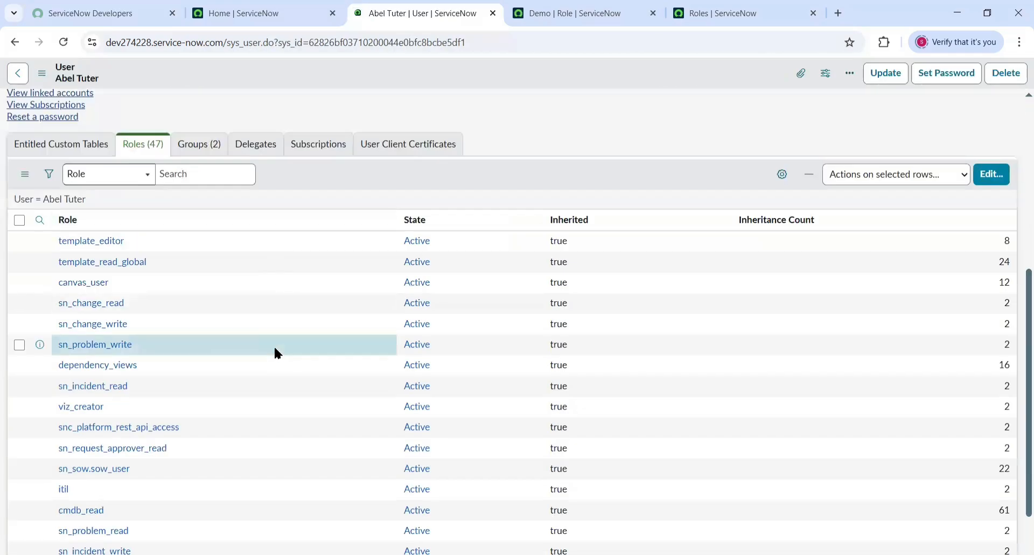
Step: Edit the user's Roles related list, search the available roles for problem, add problem_admin directly to the user, and save
{"action": "scroll", "coordinate": [287, 354], "scroll_direction": "up", "scroll_amount": 8}
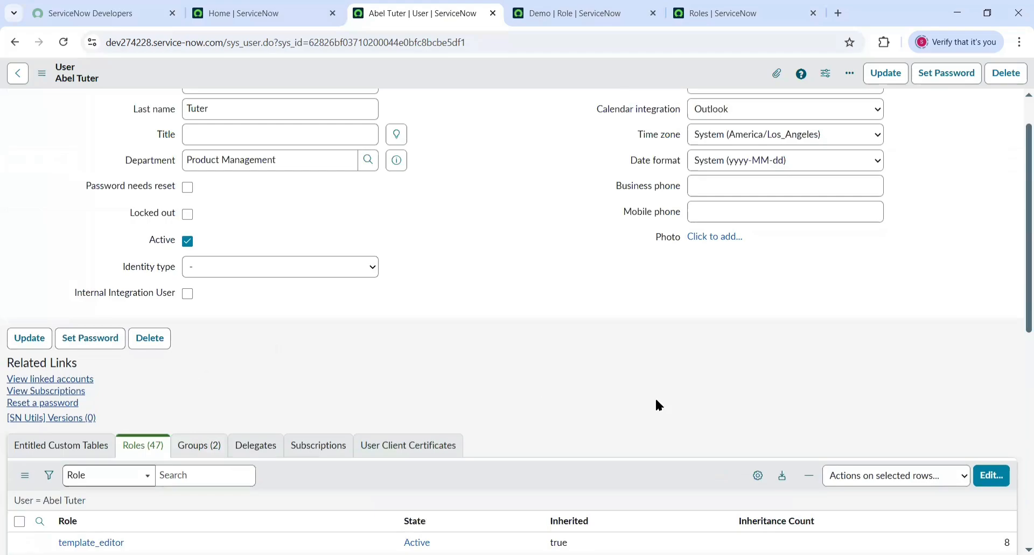
{"action": "scroll", "coordinate": [656, 399], "scroll_direction": "down", "scroll_amount": 4}
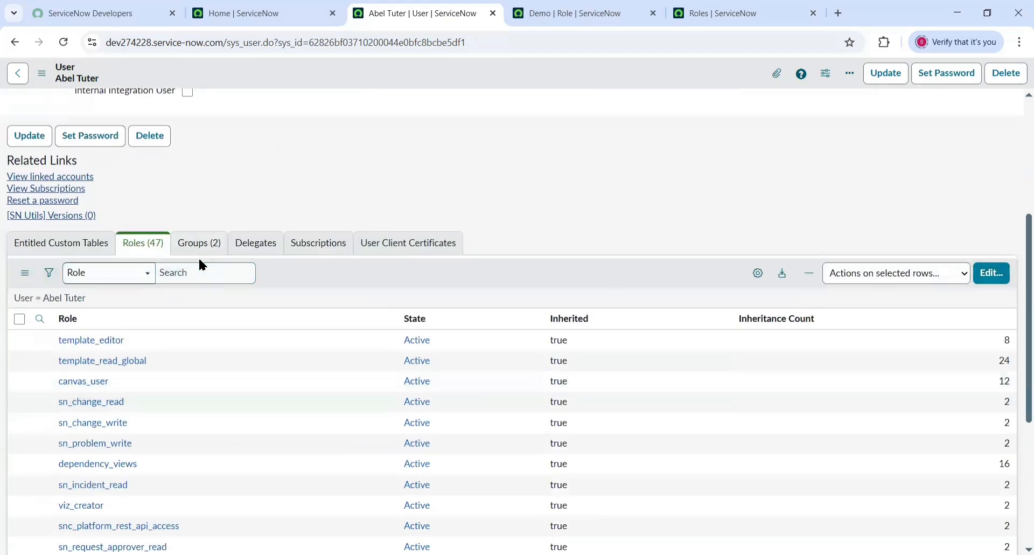
{"action": "scroll", "coordinate": [200, 264], "scroll_direction": "up", "scroll_amount": 5}
{"action": "scroll", "coordinate": [277, 302], "scroll_direction": "down", "scroll_amount": 6}
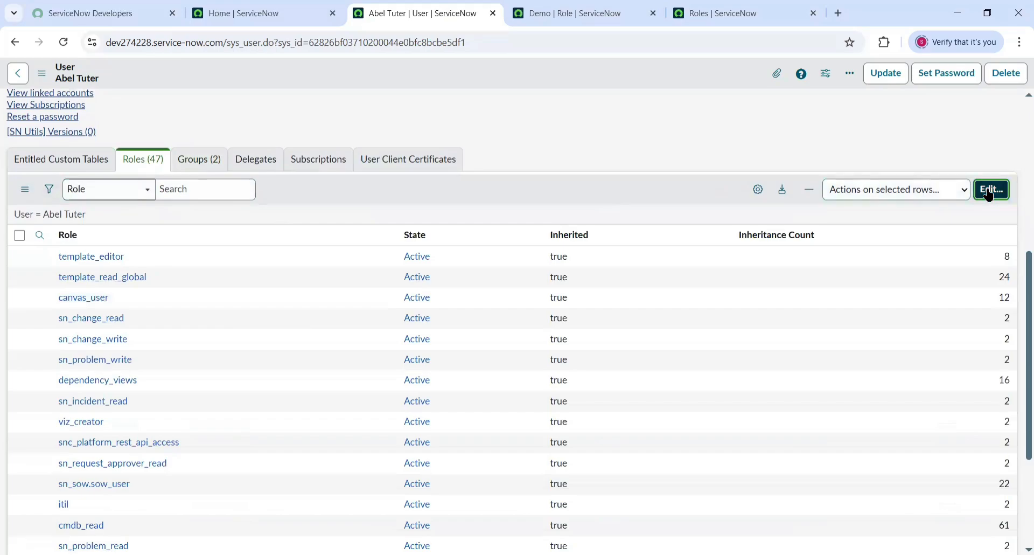
{"action": "left_click", "coordinate": [1005, 189]}
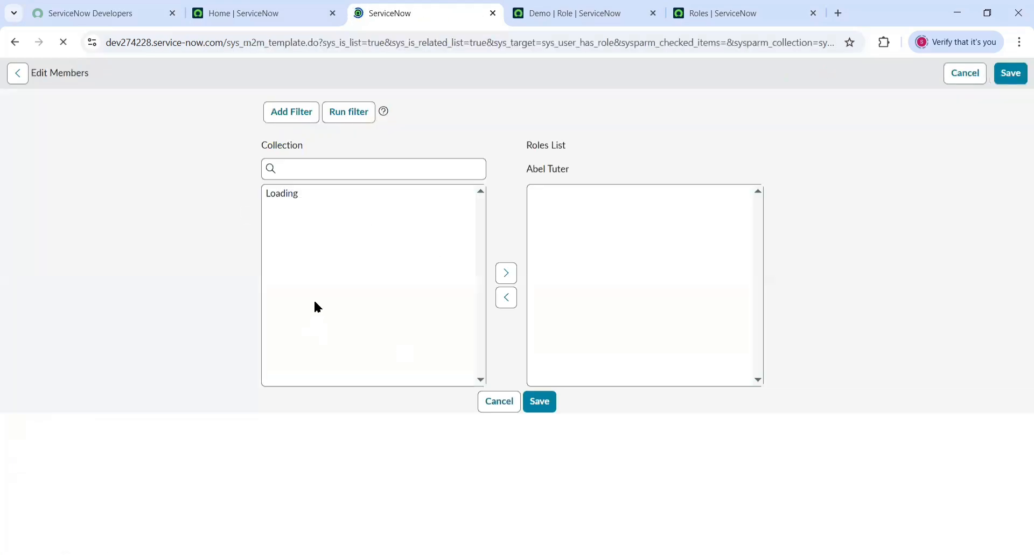
{"action": "left_click", "coordinate": [323, 235]}
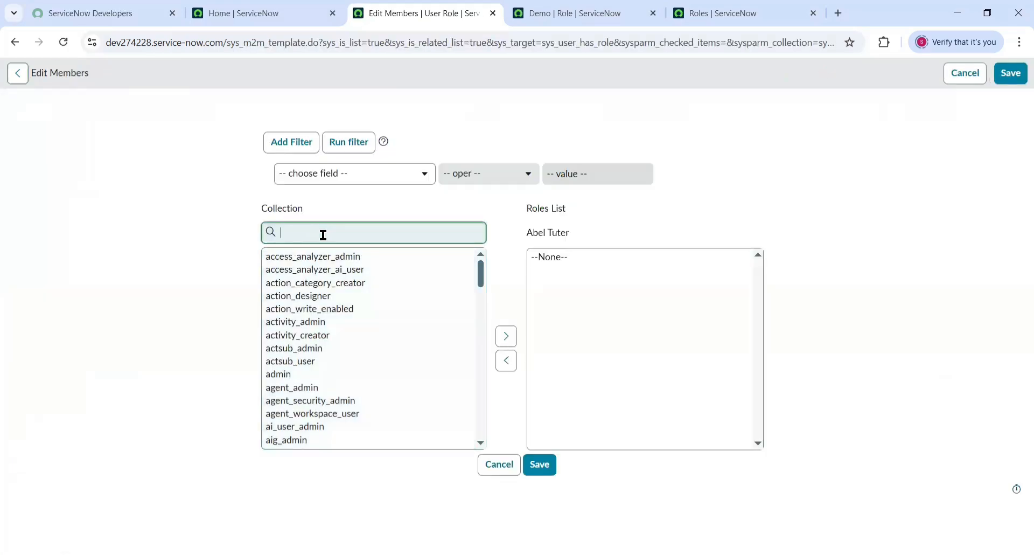
{"action": "type", "text": "prob"}
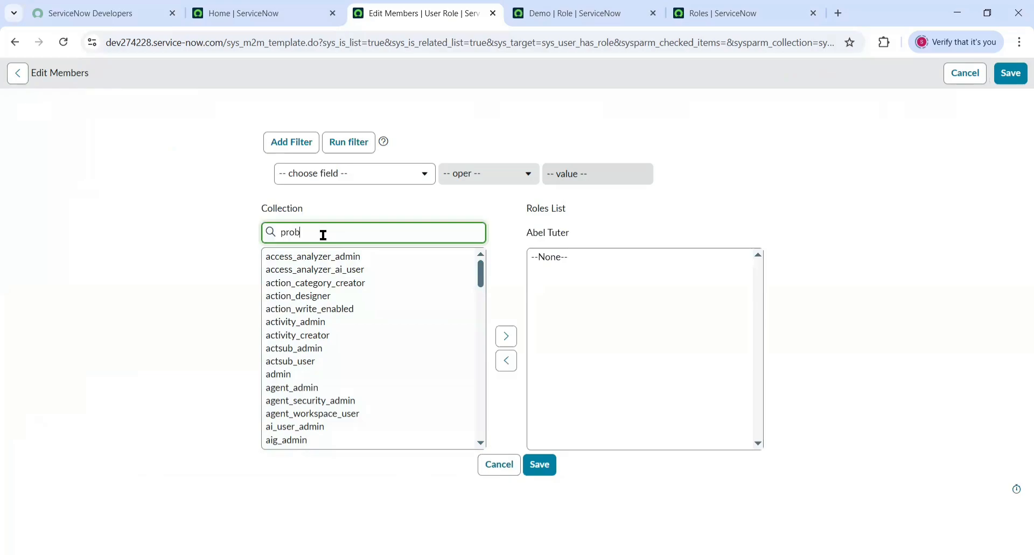
{"action": "type", "text": "lem"}
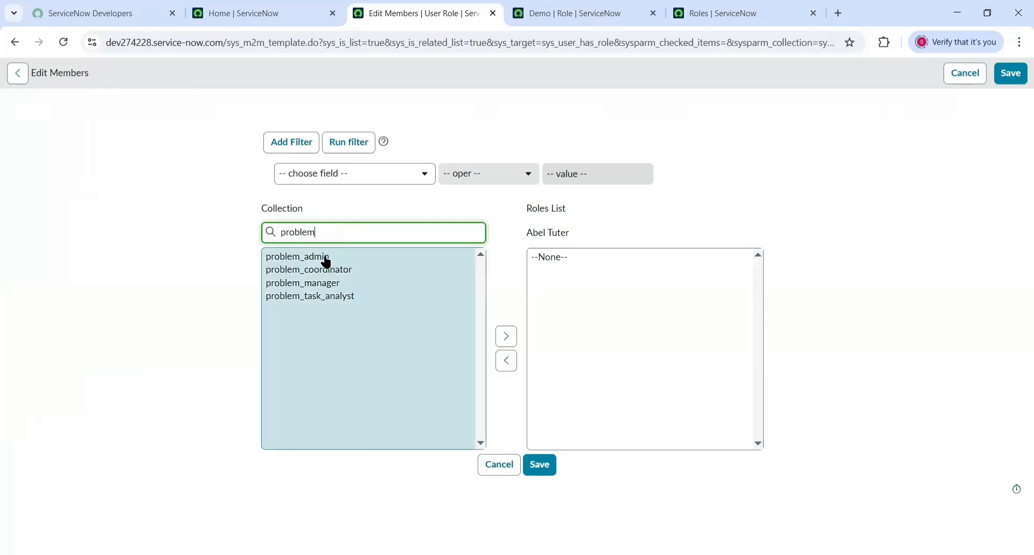
{"action": "left_click", "coordinate": [326, 258]}
{"action": "left_click", "coordinate": [507, 336]}
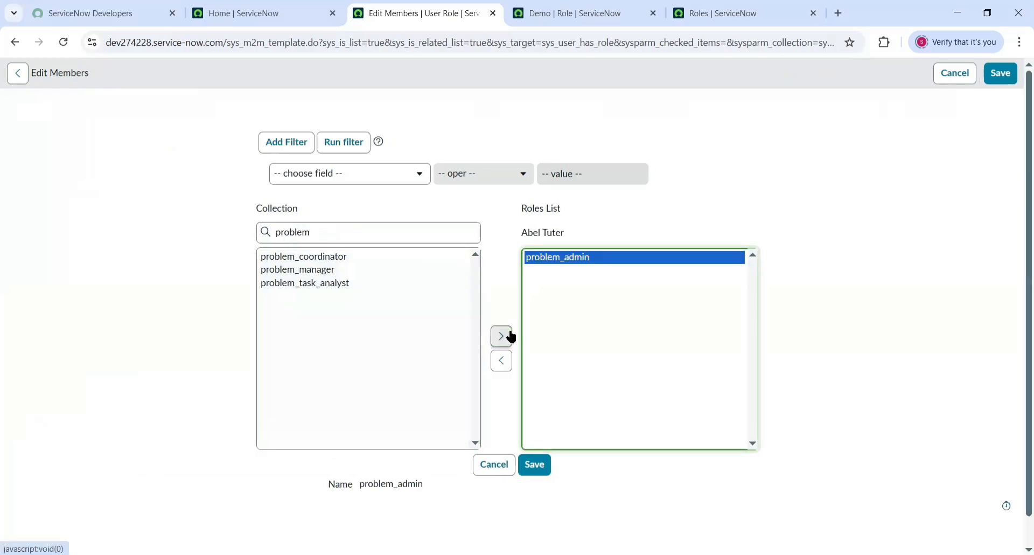
{"action": "left_click", "coordinate": [528, 473]}
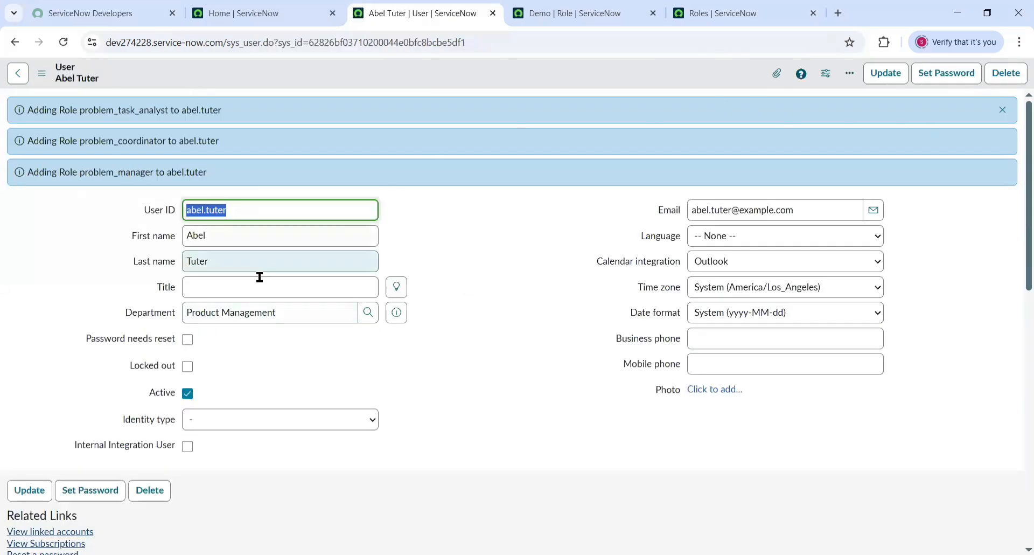
Step: Search the user's Roles related list by role name for problem
{"action": "scroll", "coordinate": [242, 270], "scroll_direction": "down", "scroll_amount": 8}
{"action": "scroll", "coordinate": [245, 264], "scroll_direction": "down", "scroll_amount": 1}
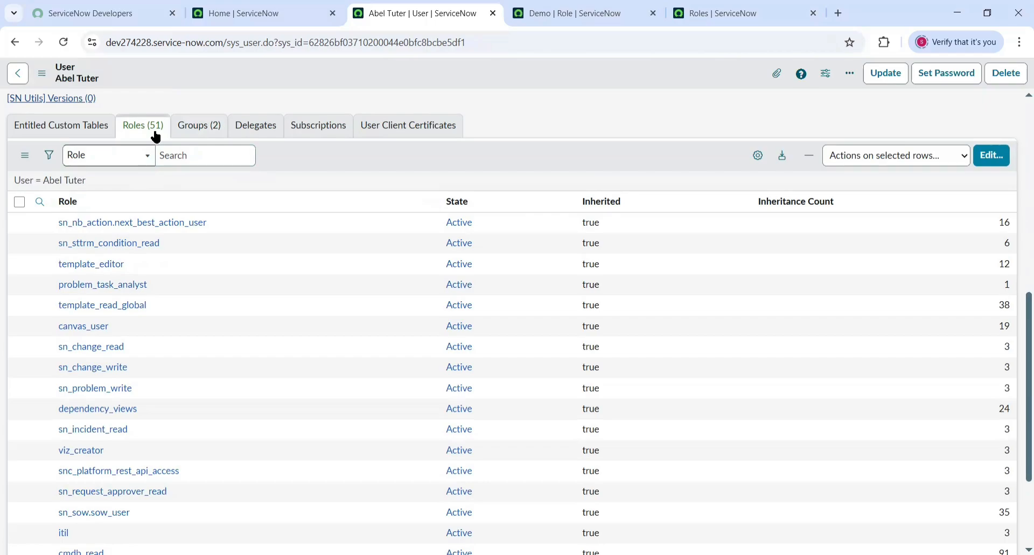
{"action": "scroll", "coordinate": [162, 305], "scroll_direction": "down", "scroll_amount": 3}
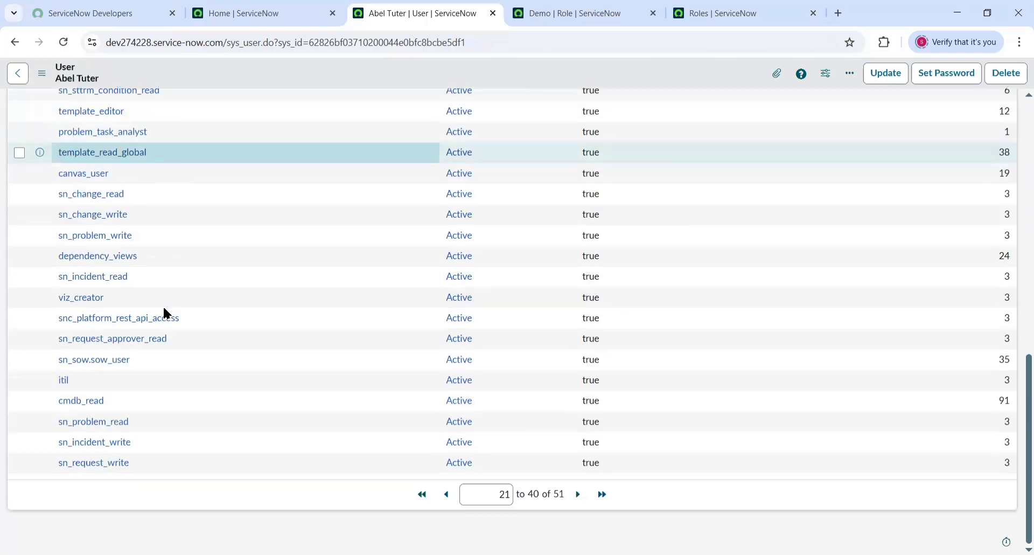
{"action": "scroll", "coordinate": [165, 313], "scroll_direction": "up", "scroll_amount": 5}
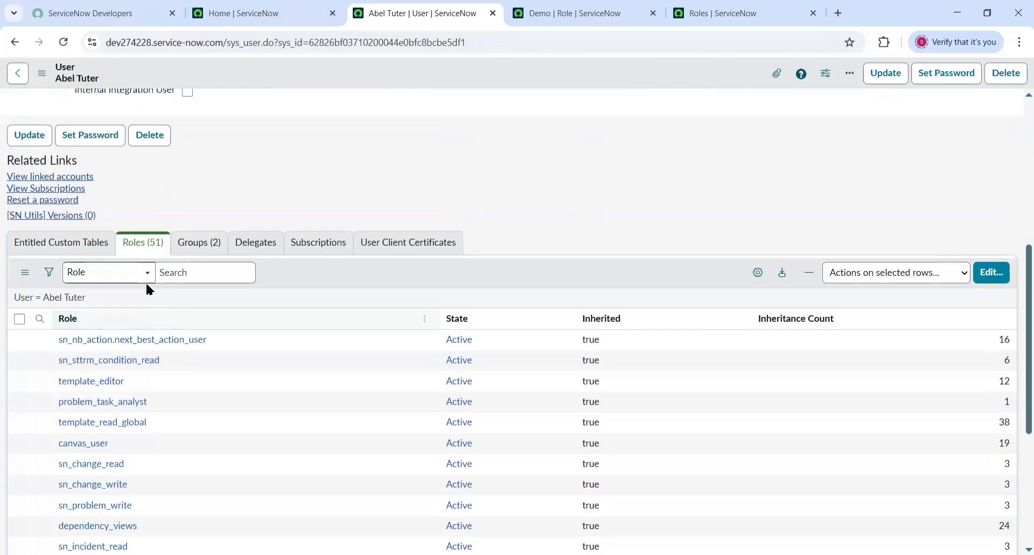
{"action": "left_click", "coordinate": [173, 273]}
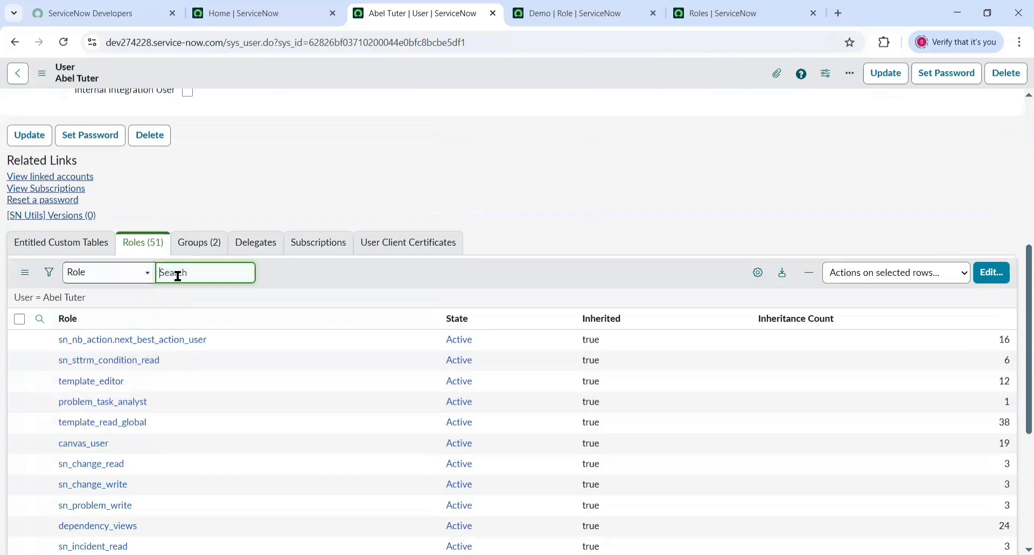
{"action": "type", "text": "p"}
{"action": "key", "text": "BackSpace"}
{"action": "key", "text": "BackSpace"}
{"action": "key", "text": "BackSpace"}
{"action": "key", "text": "BackSpace"}
{"action": "key", "text": "BackSpace"}
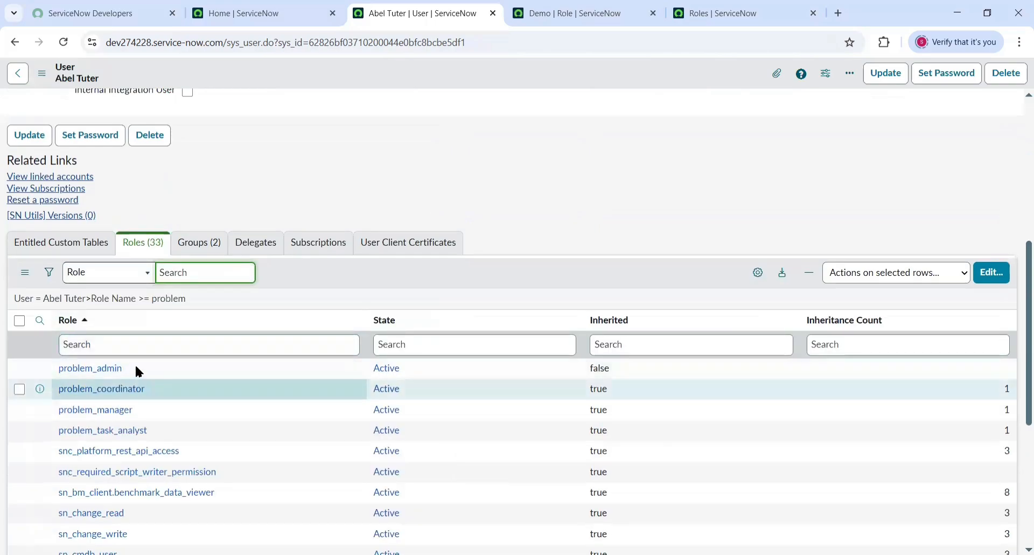
Step: Check the Inherited values of the problem roles and sort the list by Role in descending order
{"action": "scroll", "coordinate": [135, 366], "scroll_direction": "down", "scroll_amount": 3}
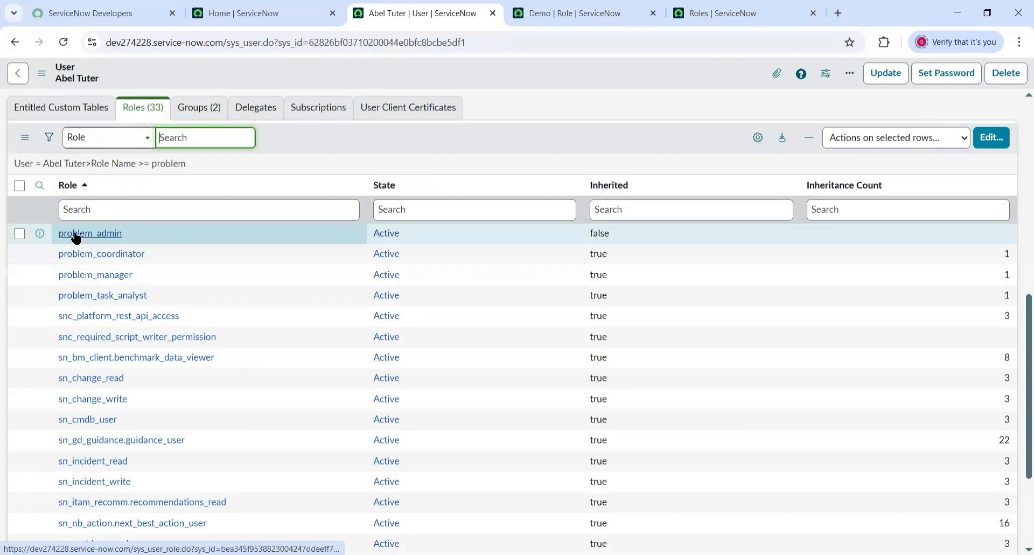
{"action": "scroll", "coordinate": [254, 270], "scroll_direction": "up", "scroll_amount": 1}
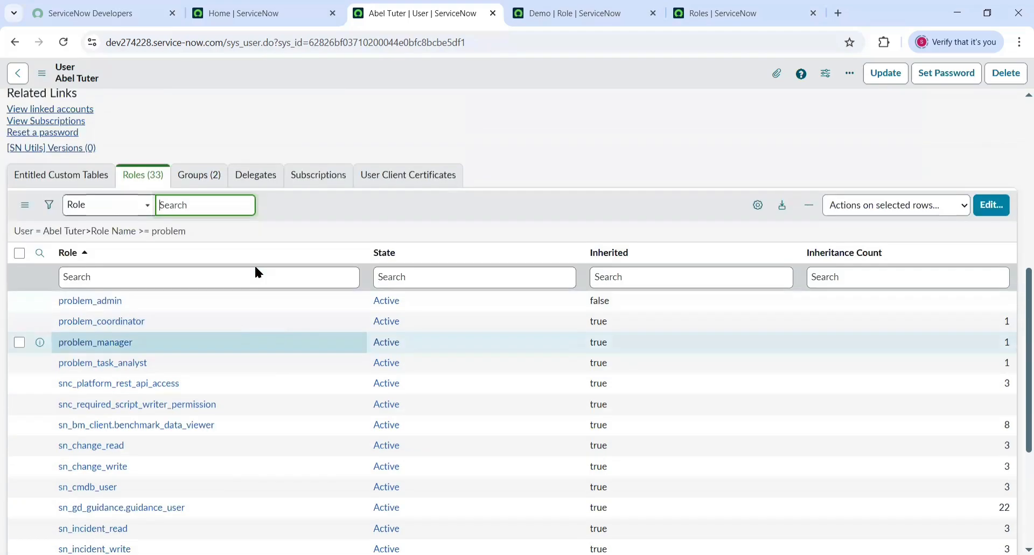
{"action": "left_click", "coordinate": [84, 255]}
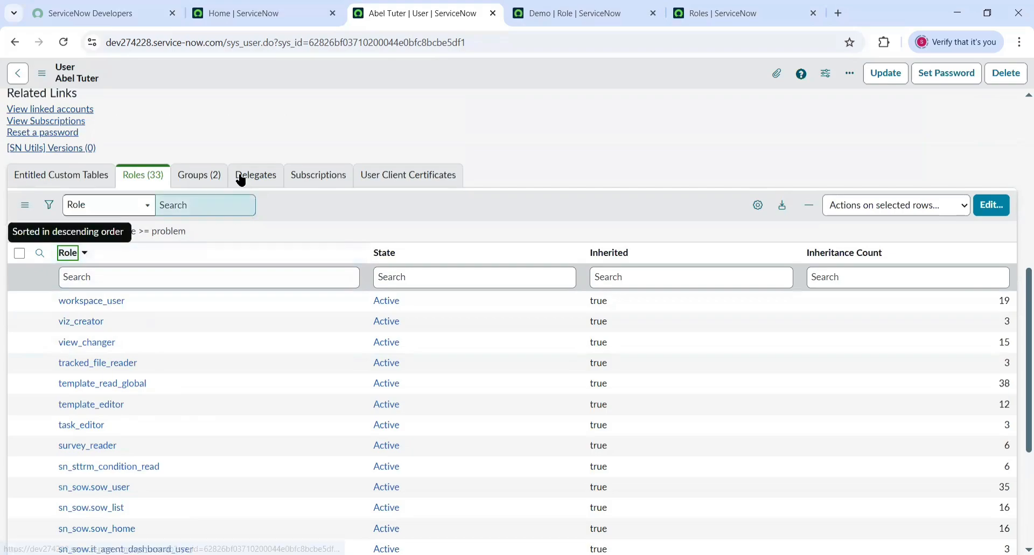
Step: Update the user record and return to the Demo group
{"action": "scroll", "coordinate": [286, 269], "scroll_direction": "up", "scroll_amount": 5}
{"action": "scroll", "coordinate": [291, 285], "scroll_direction": "up", "scroll_amount": 1}
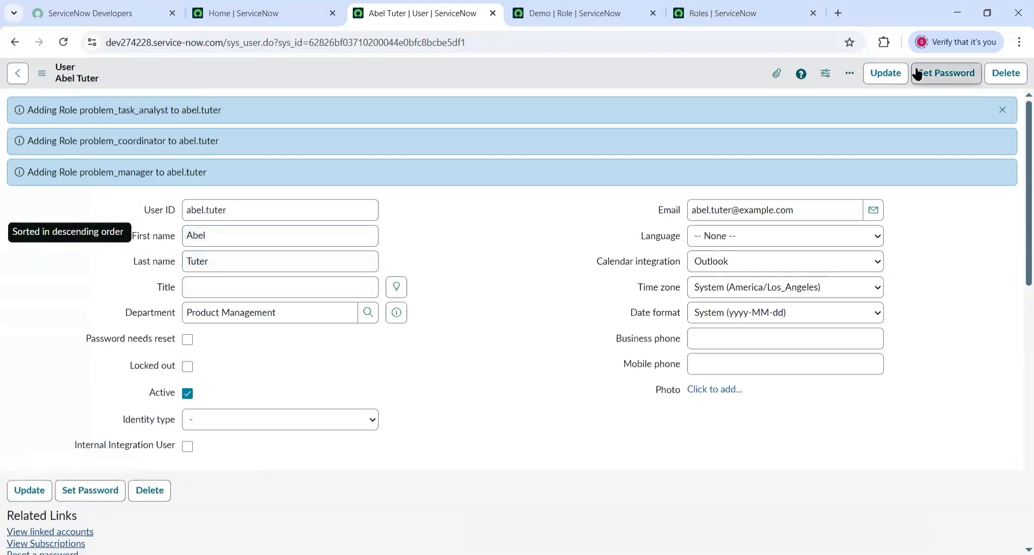
{"action": "left_click", "coordinate": [885, 73]}
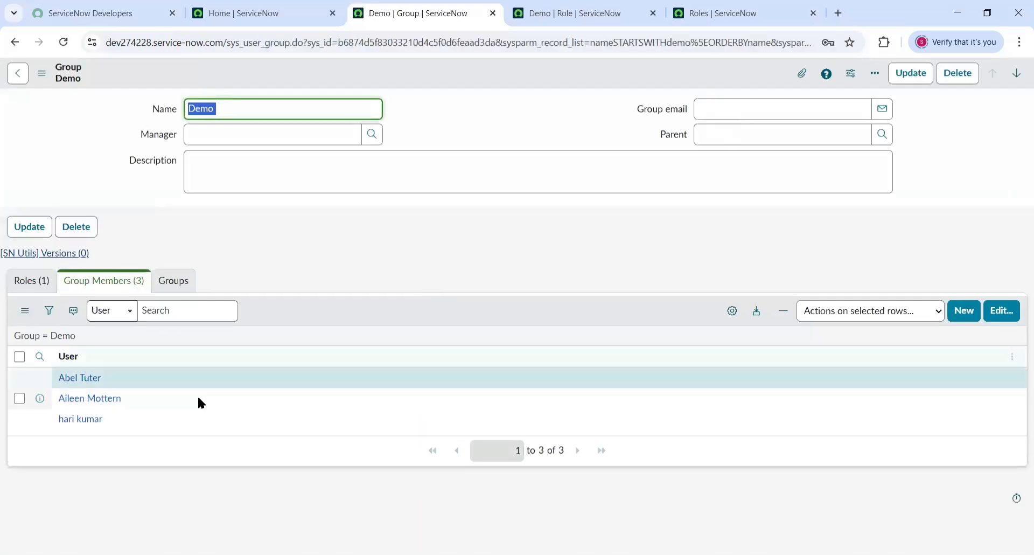
Step: Open the third Demo group member's user record and compare its Roles and Groups related lists
{"action": "left_click", "coordinate": [82, 420]}
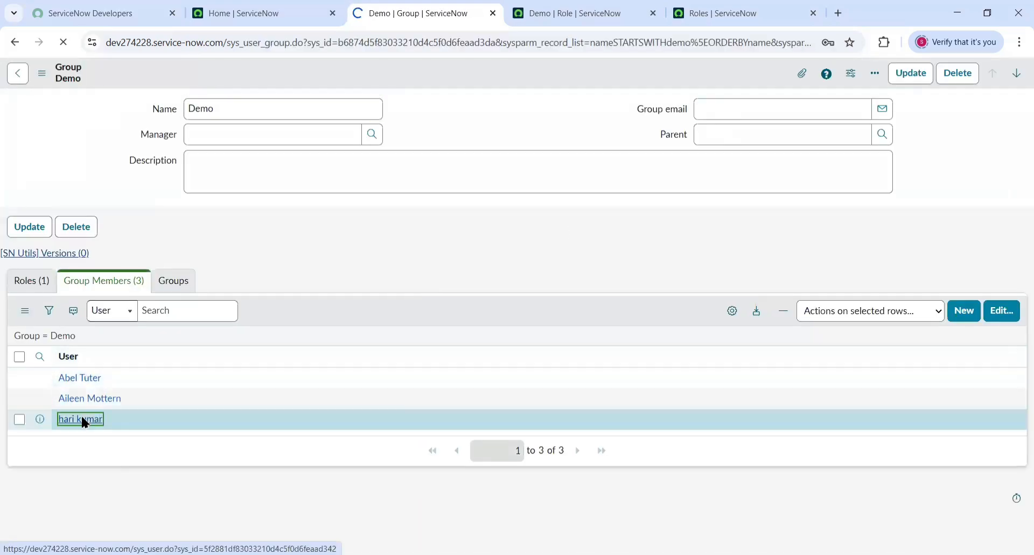
{"action": "scroll", "coordinate": [462, 339], "scroll_direction": "down", "scroll_amount": 8}
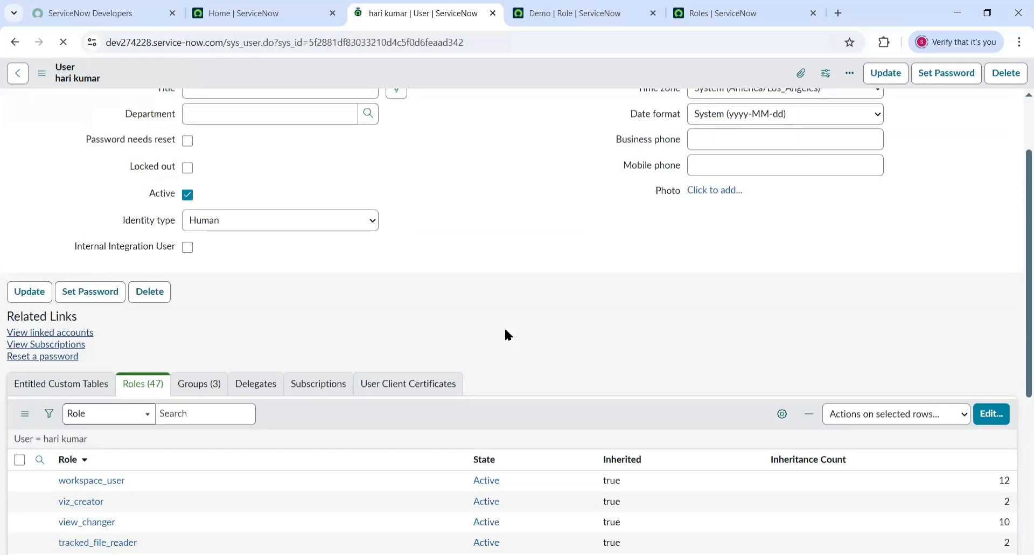
{"action": "scroll", "coordinate": [500, 327], "scroll_direction": "up", "scroll_amount": 4}
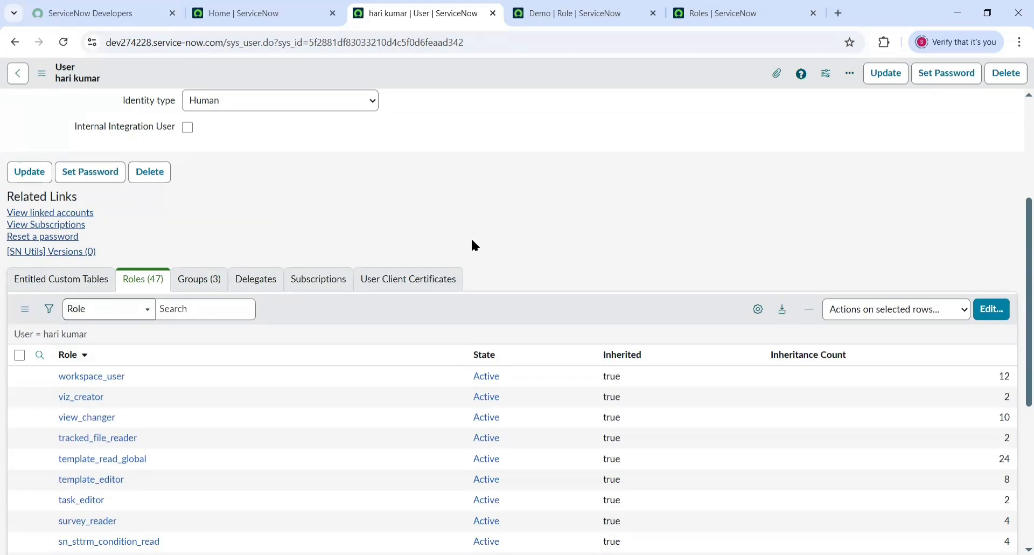
{"action": "left_click", "coordinate": [208, 279]}
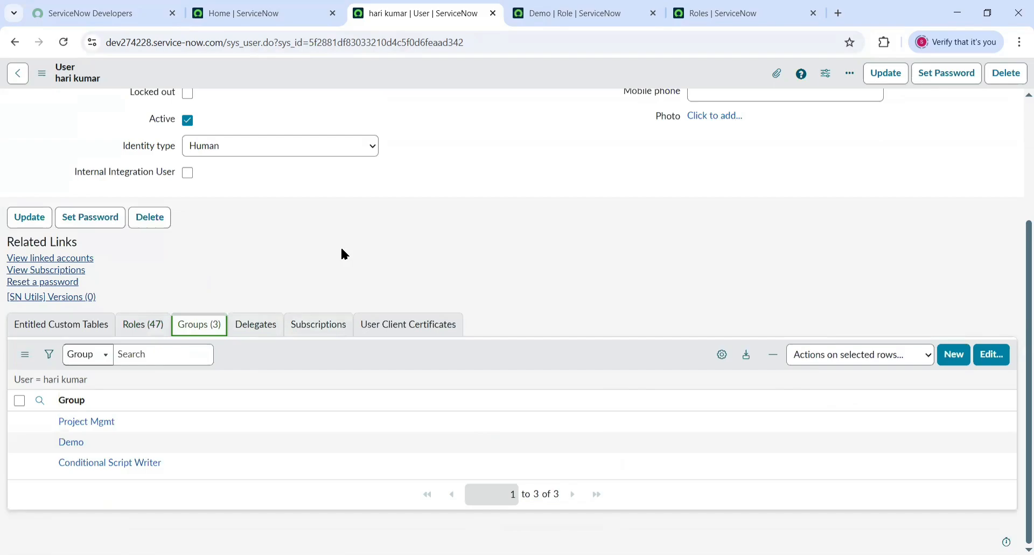
{"action": "left_click", "coordinate": [157, 330]}
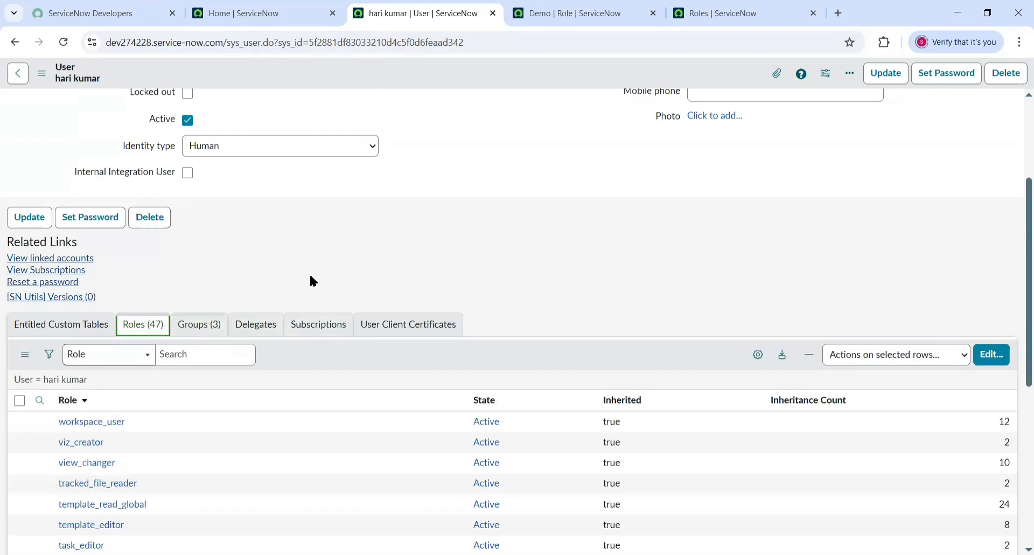
{"action": "scroll", "coordinate": [439, 246], "scroll_direction": "up", "scroll_amount": 3}
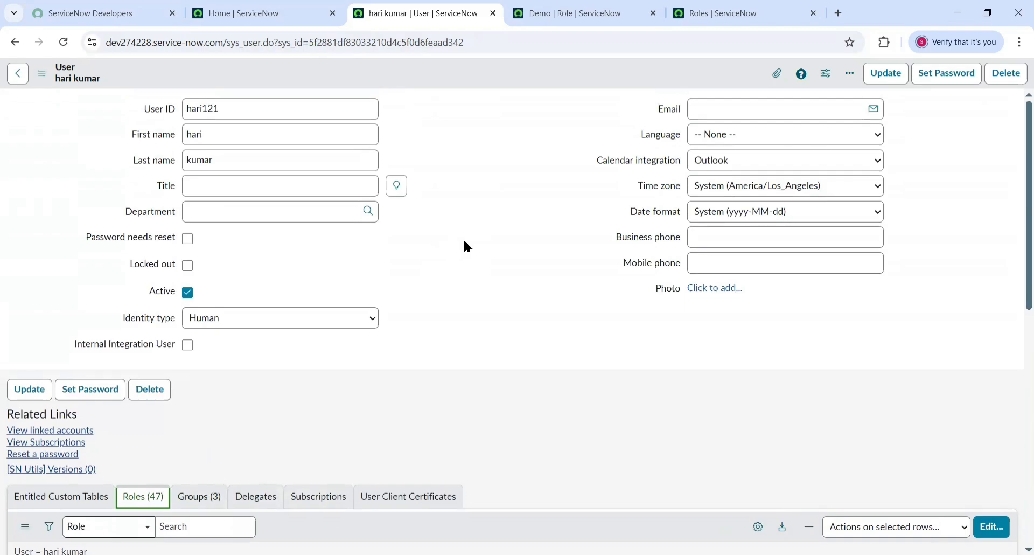
{"action": "scroll", "coordinate": [467, 246], "scroll_direction": "down", "scroll_amount": 5}
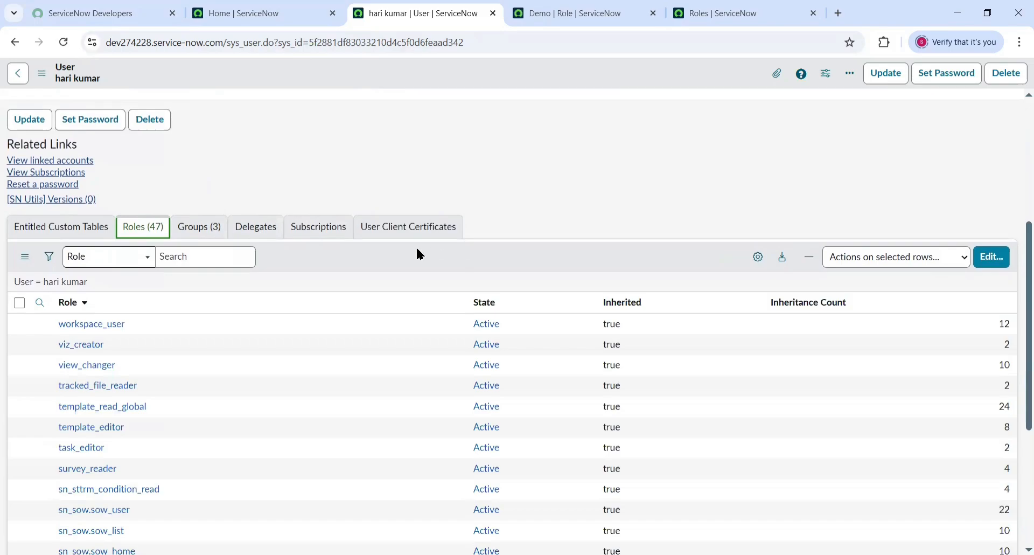
{"action": "left_click", "coordinate": [204, 226]}
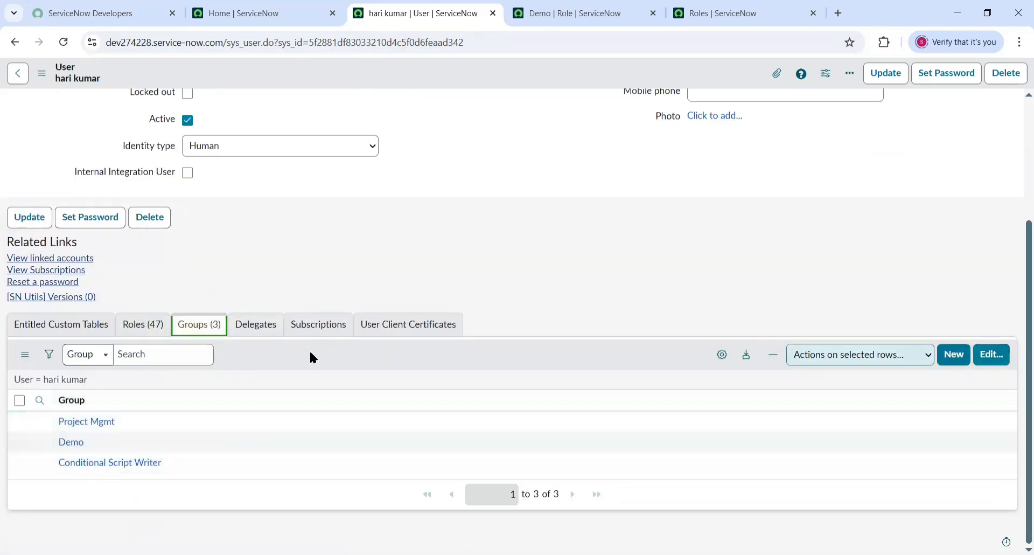
{"action": "left_click", "coordinate": [144, 325]}
{"action": "scroll", "coordinate": [350, 248], "scroll_direction": "down", "scroll_amount": 5}
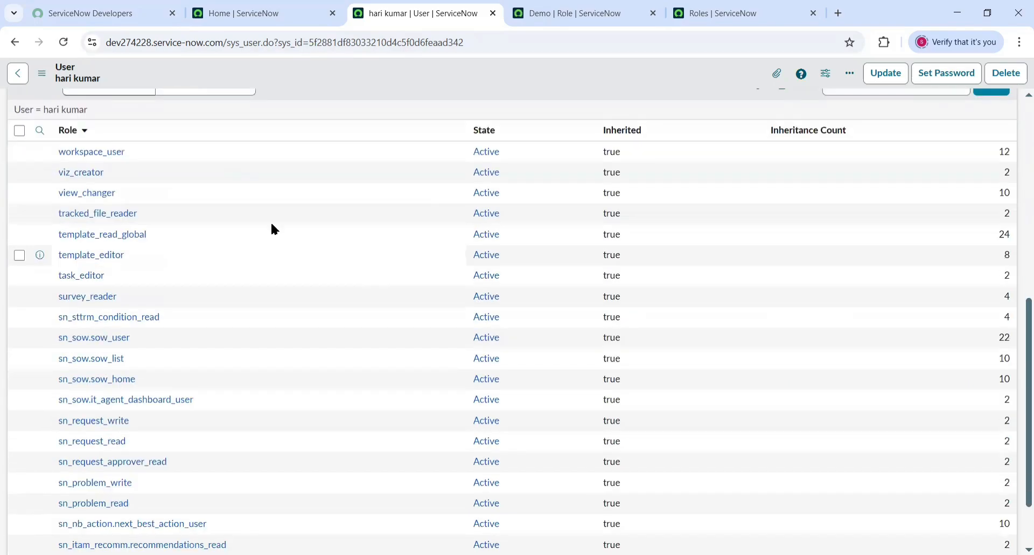
{"action": "scroll", "coordinate": [257, 161], "scroll_direction": "up", "scroll_amount": 4}
{"action": "left_click", "coordinate": [198, 257]}
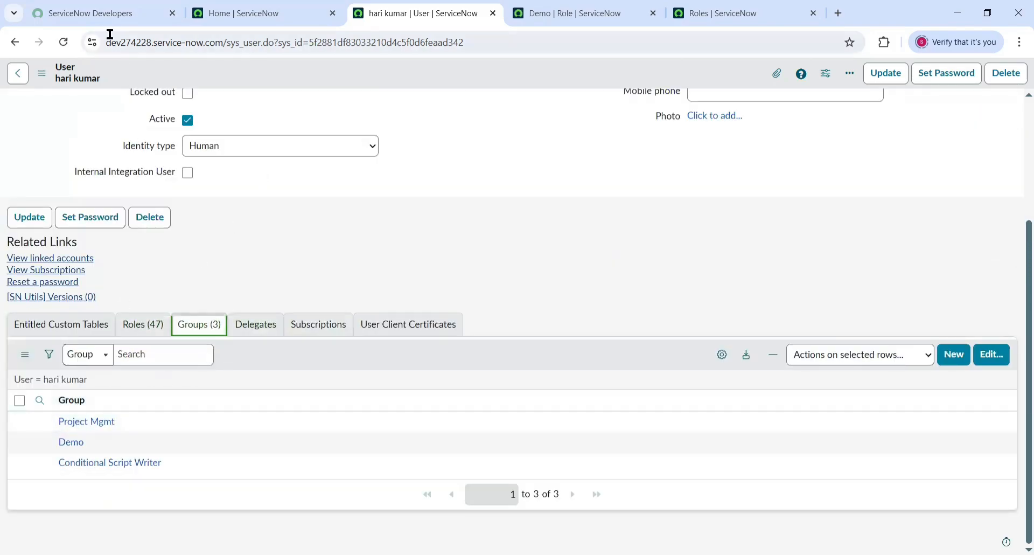
Step: Go back to the open Demo role record, update it, and update the Demo group to return to the groups list
{"action": "left_click", "coordinate": [256, 10]}
{"action": "left_click", "coordinate": [606, 7]}
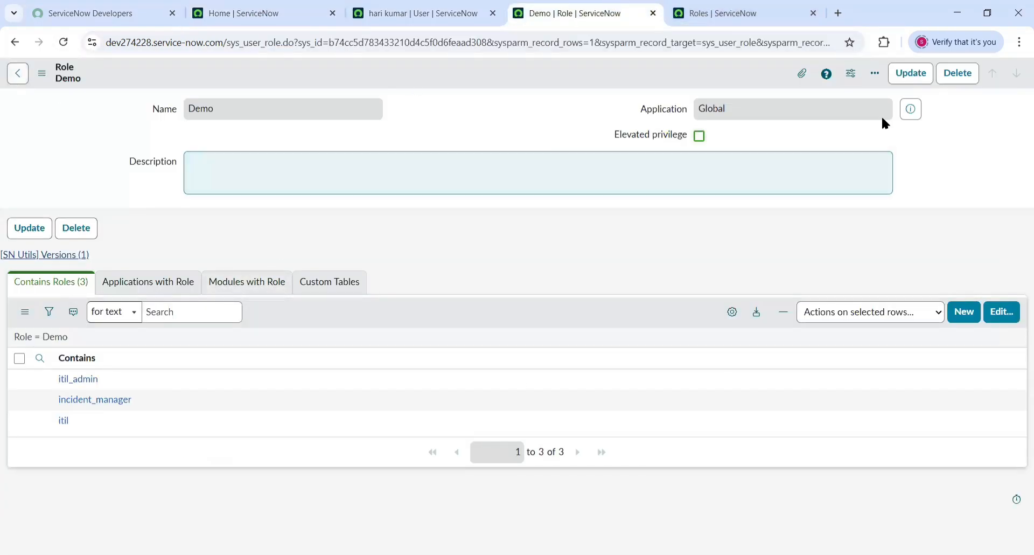
{"action": "left_click", "coordinate": [922, 75]}
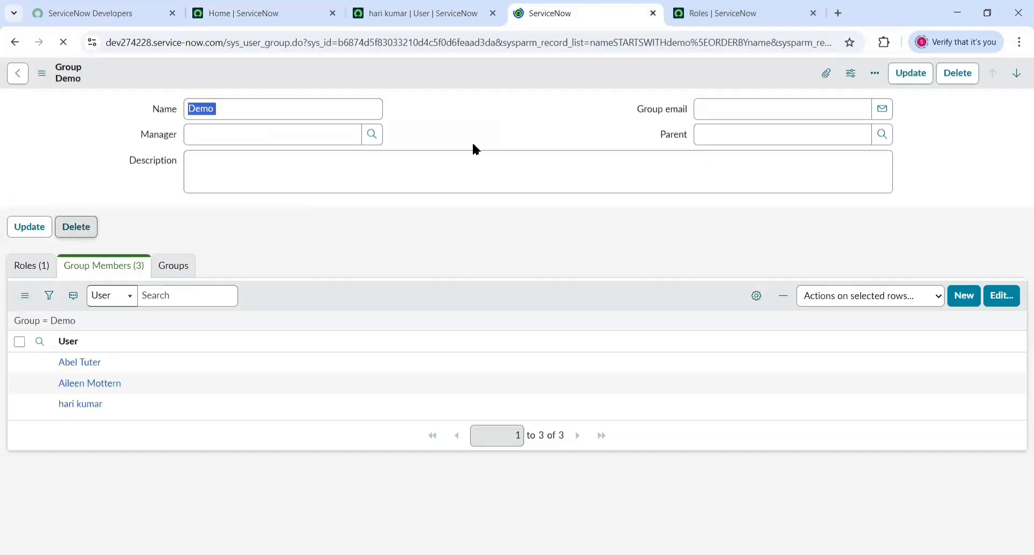
{"action": "left_click", "coordinate": [911, 73]}
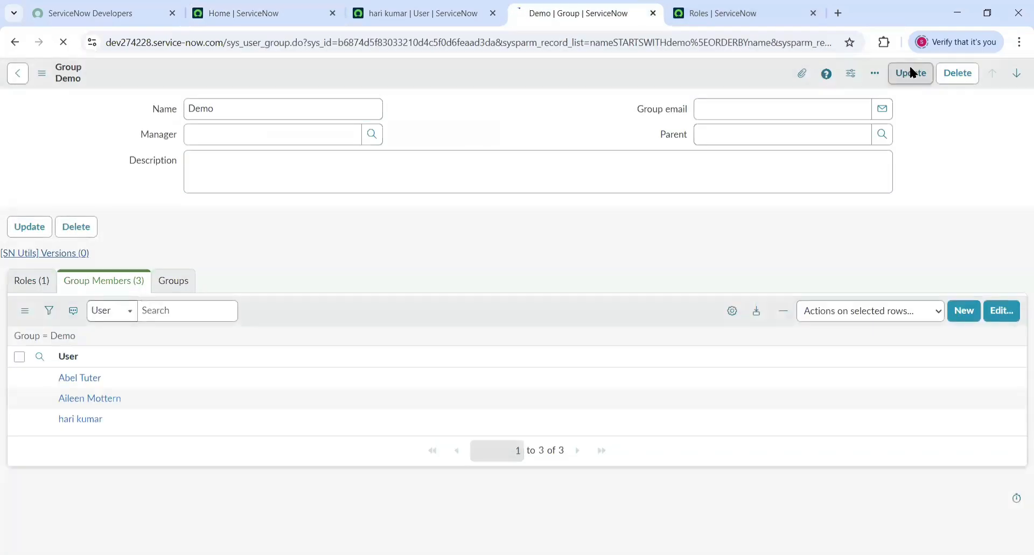
Step: Open the Demo Group record from the groups list in a new browser tab and switch to it
{"action": "right_click", "coordinate": [14, 43]}
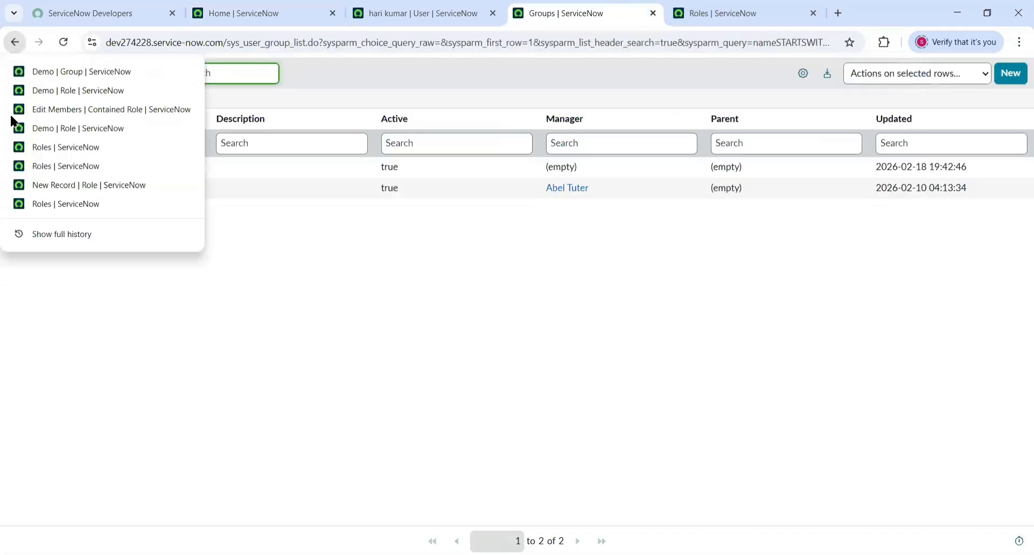
{"action": "left_click", "coordinate": [10, 315]}
{"action": "right_click", "coordinate": [31, 191]}
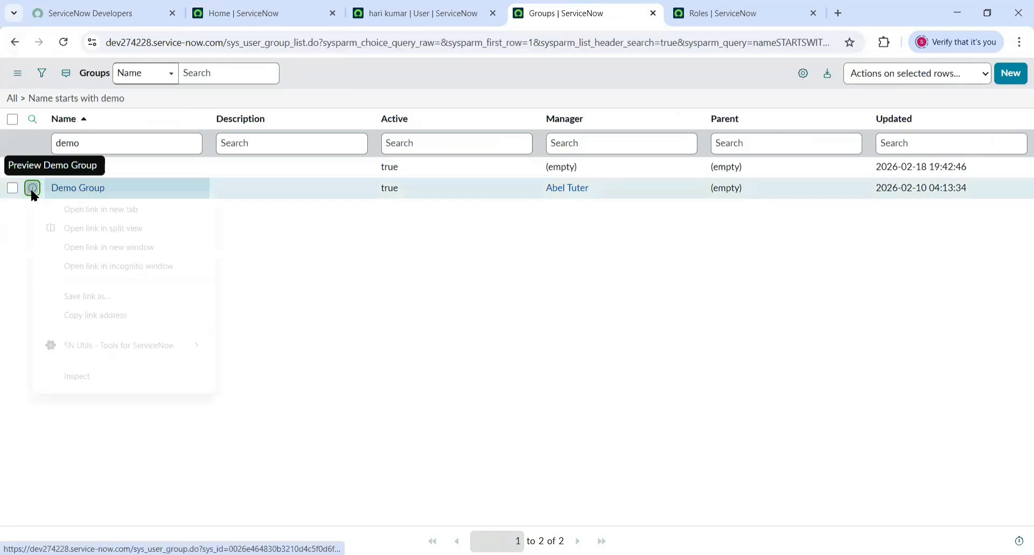
{"action": "left_click", "coordinate": [114, 210]}
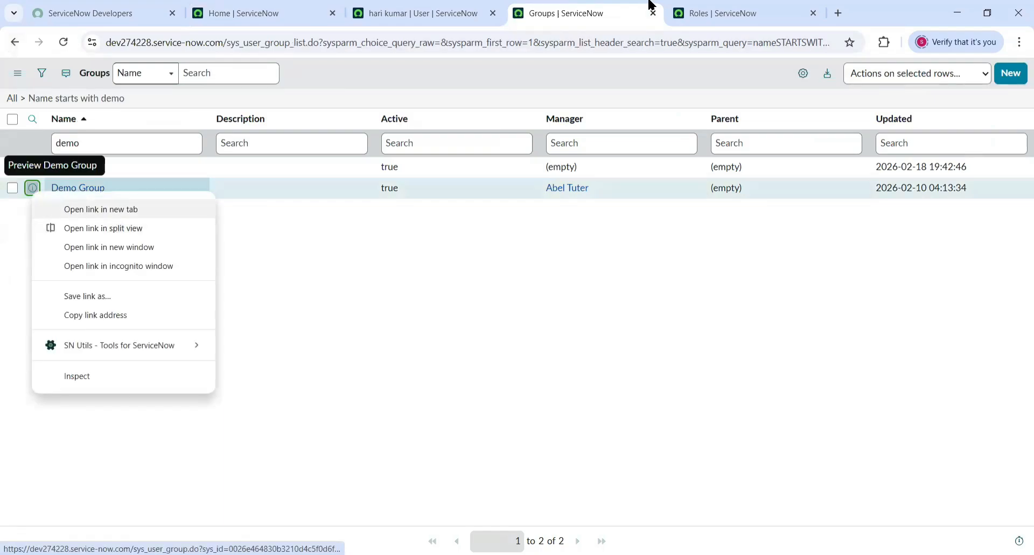
{"action": "left_click", "coordinate": [649, 6]}
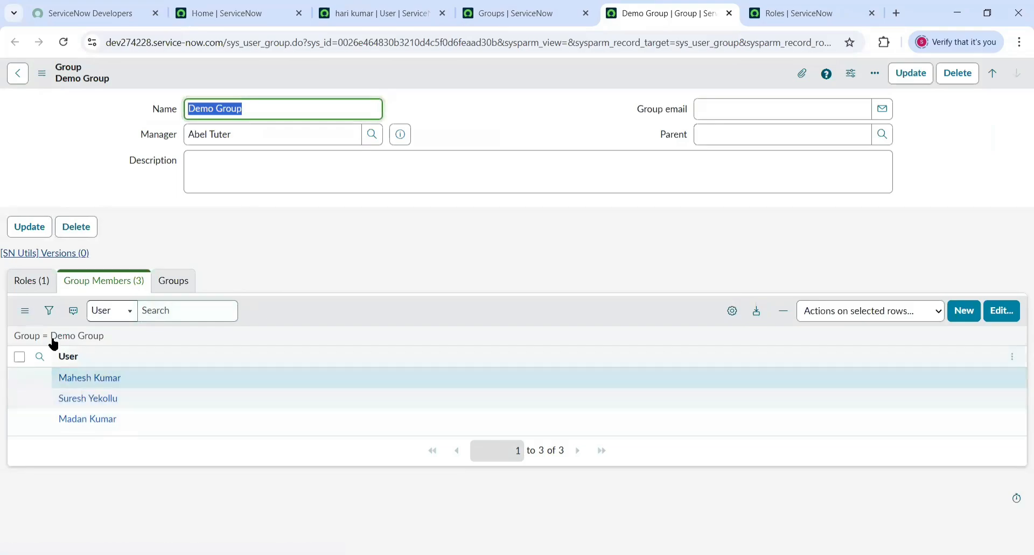
Step: Edit the roles of Demo Group, search for change, add change_manager, save, and reload the group record
{"action": "left_click", "coordinate": [35, 283]}
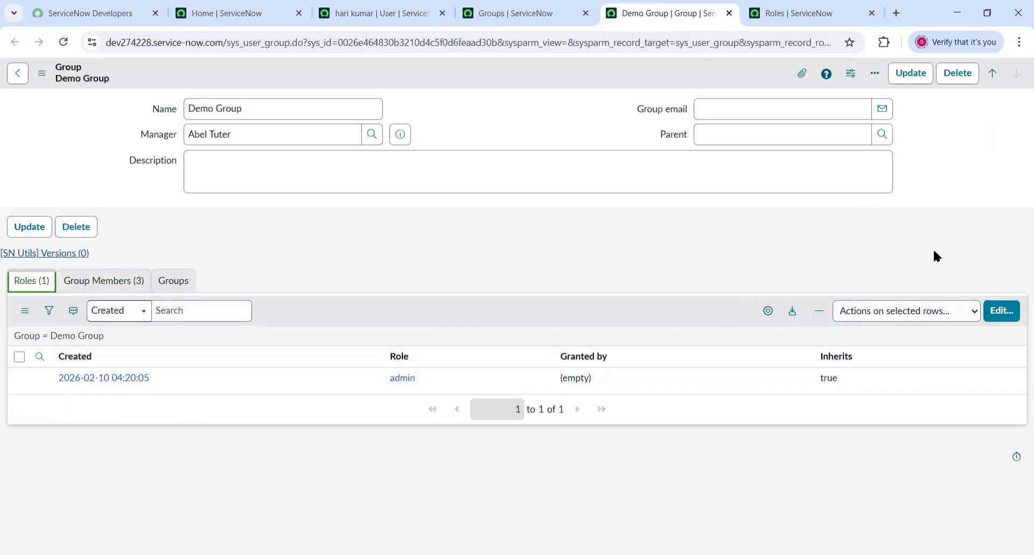
{"action": "left_click", "coordinate": [1003, 316]}
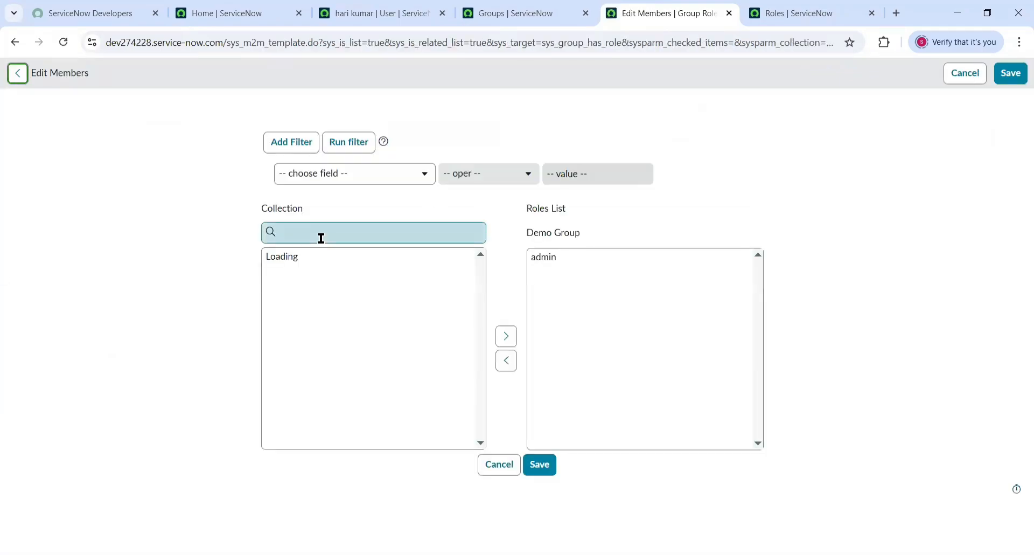
{"action": "left_click", "coordinate": [321, 238]}
{"action": "type", "text": "change"}
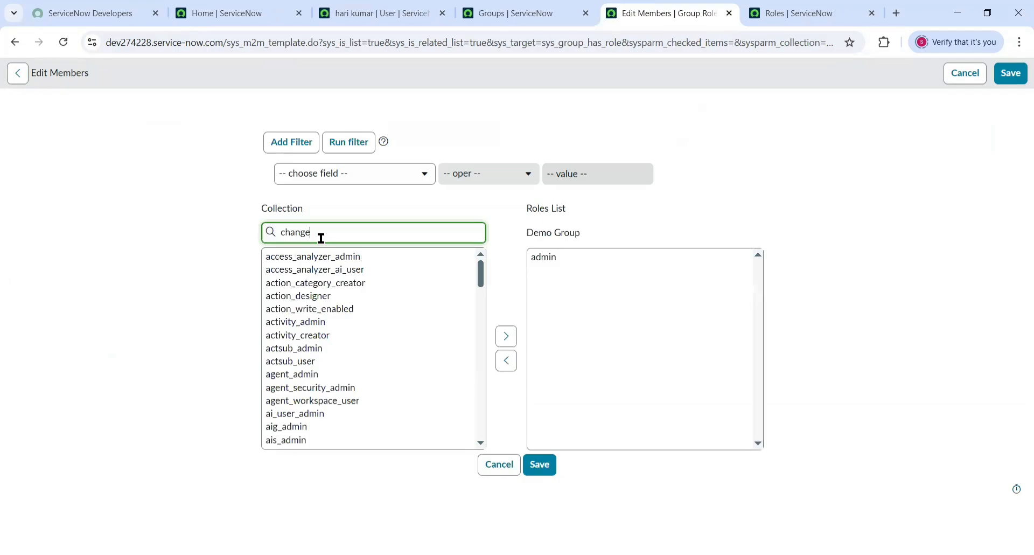
{"action": "left_click", "coordinate": [321, 257]}
{"action": "left_click", "coordinate": [506, 336]}
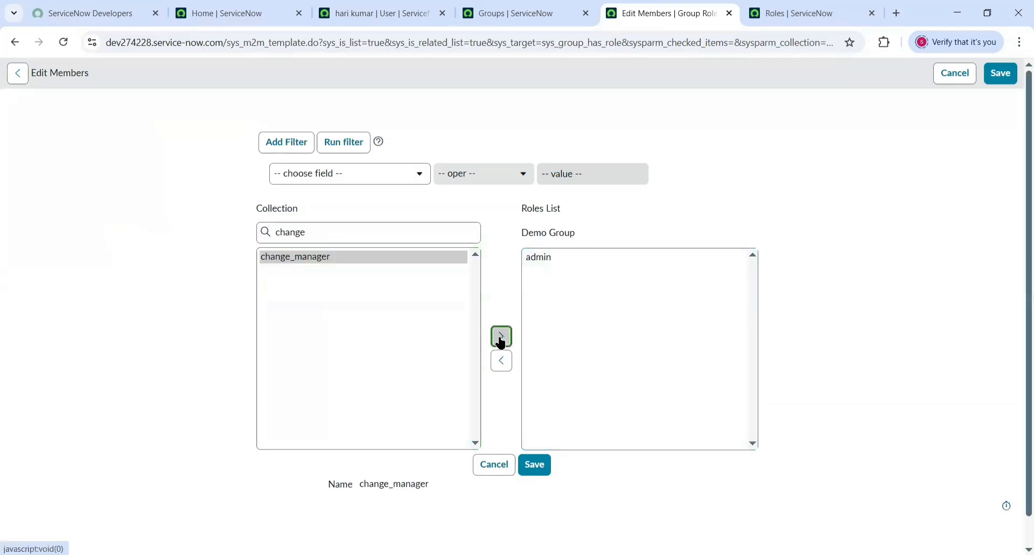
{"action": "left_click", "coordinate": [542, 467]}
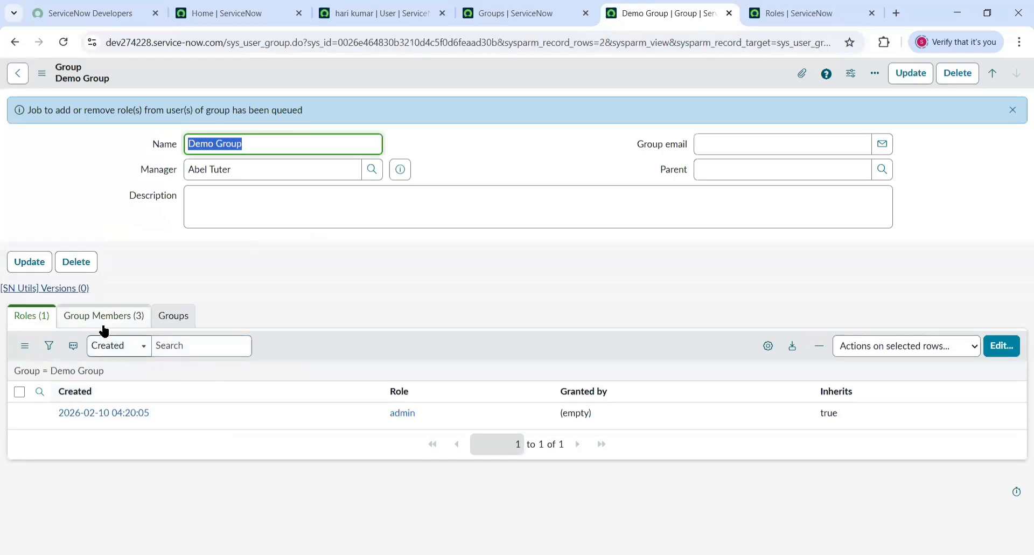
{"action": "left_click", "coordinate": [64, 42]}
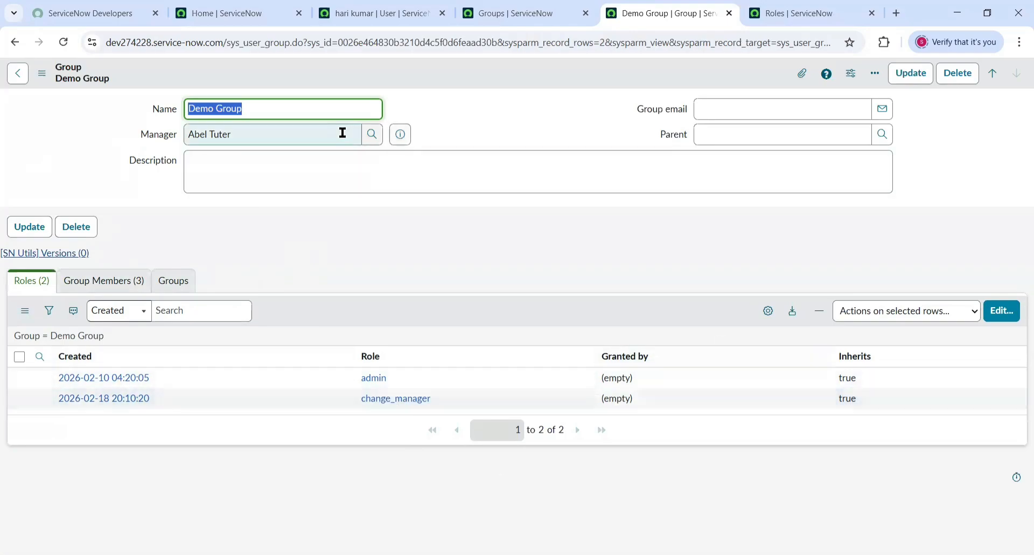
Step: Open the first Demo Group member's user record and examine the Inherited values in its Roles related list
{"action": "left_click", "coordinate": [112, 280]}
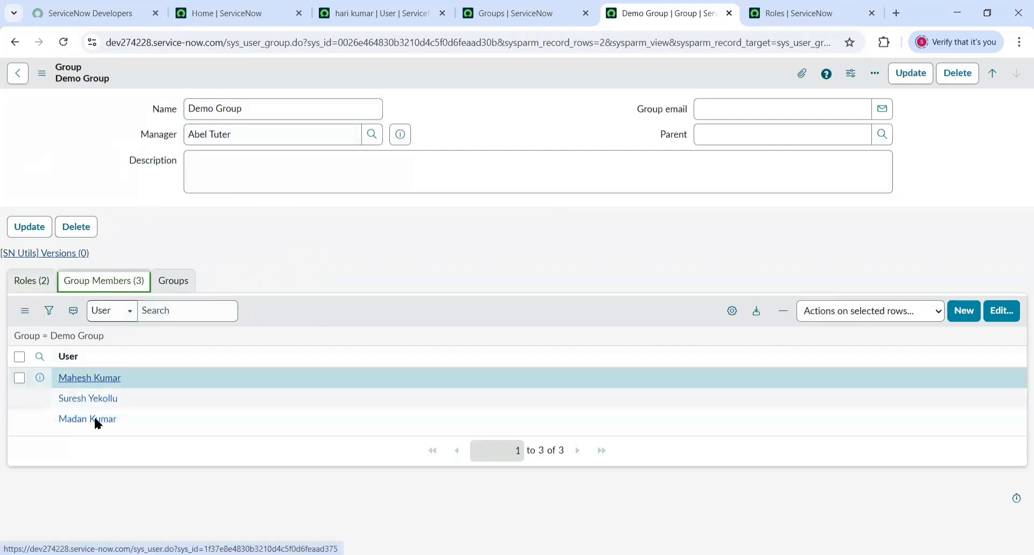
{"action": "left_click", "coordinate": [67, 378]}
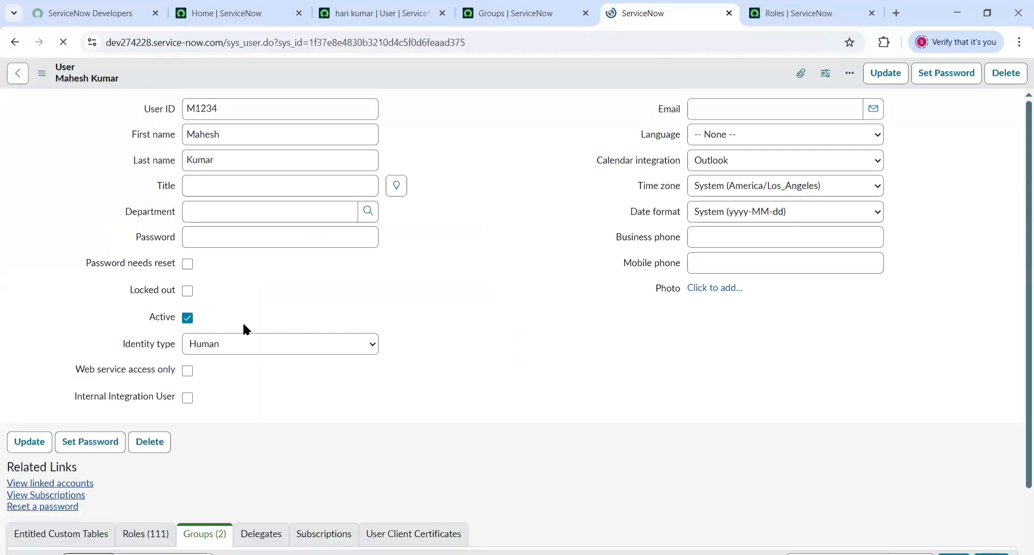
{"action": "scroll", "coordinate": [242, 321], "scroll_direction": "down", "scroll_amount": 1}
{"action": "scroll", "coordinate": [244, 326], "scroll_direction": "down", "scroll_amount": 1}
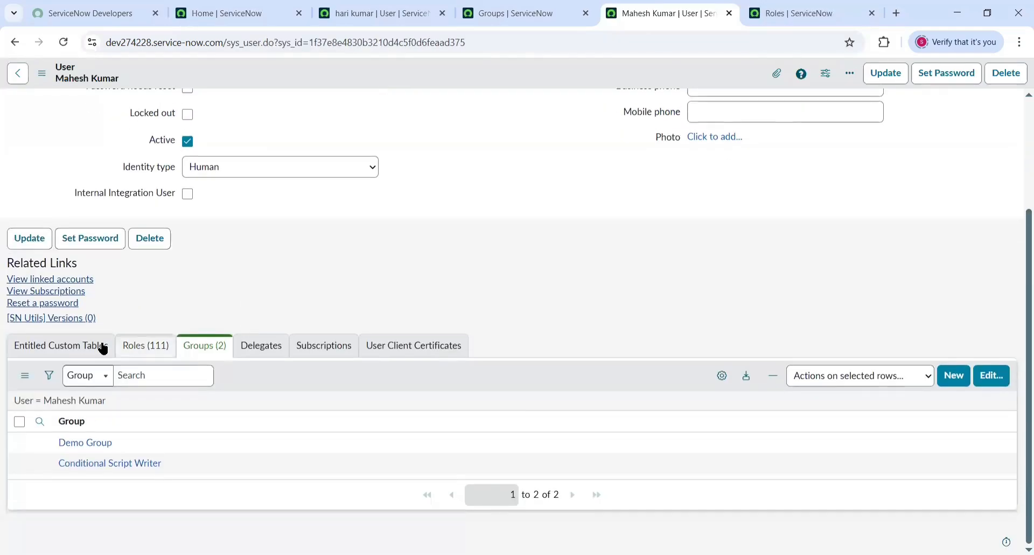
{"action": "left_click", "coordinate": [147, 342]}
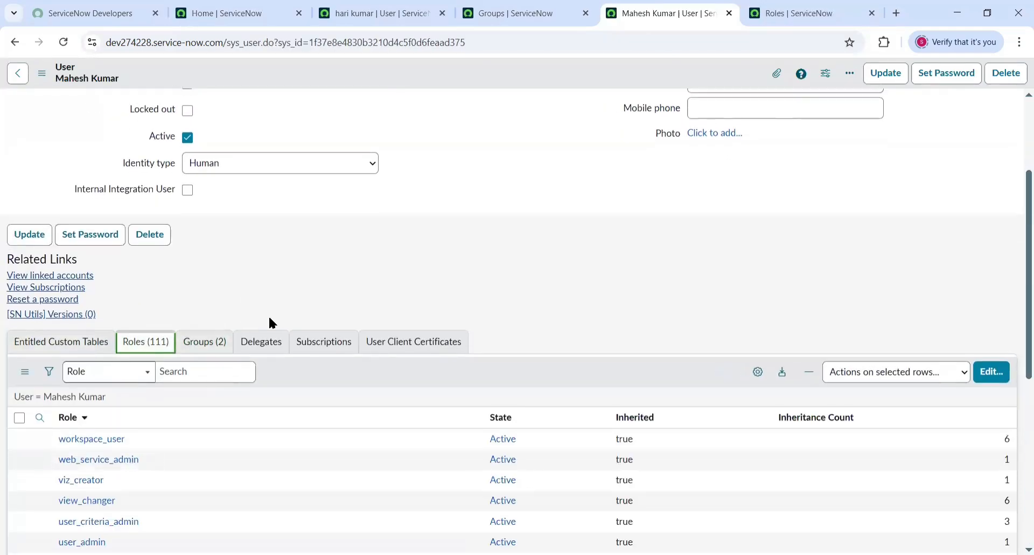
{"action": "scroll", "coordinate": [268, 318], "scroll_direction": "down", "scroll_amount": 2}
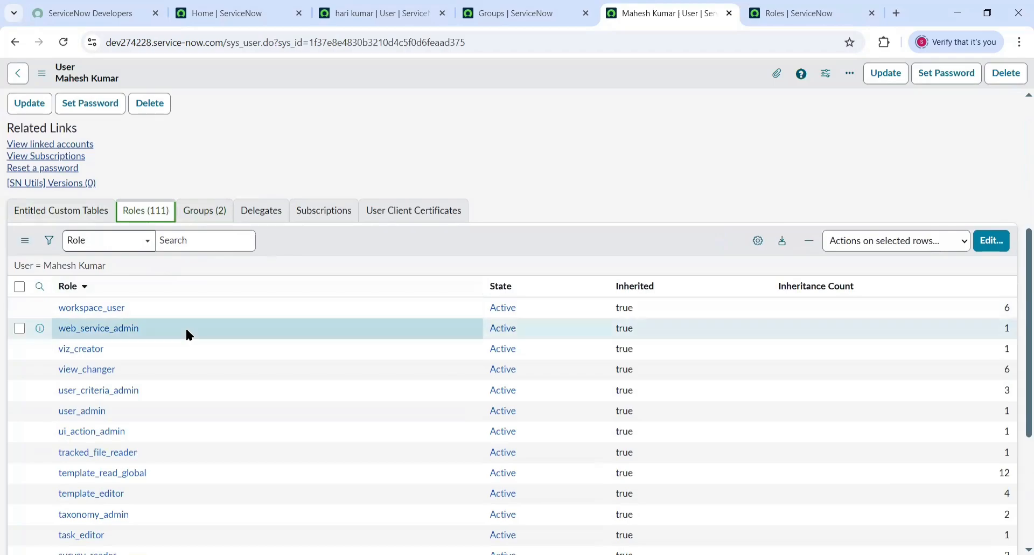
{"action": "scroll", "coordinate": [187, 334], "scroll_direction": "down", "scroll_amount": 4}
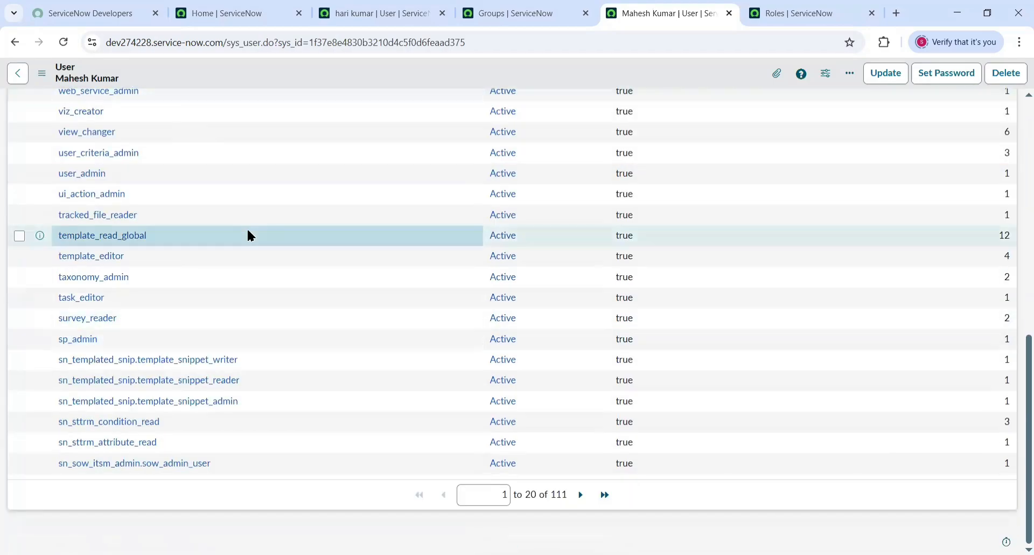
{"action": "scroll", "coordinate": [257, 211], "scroll_direction": "up", "scroll_amount": 6}
{"action": "scroll", "coordinate": [257, 211], "scroll_direction": "down", "scroll_amount": 5}
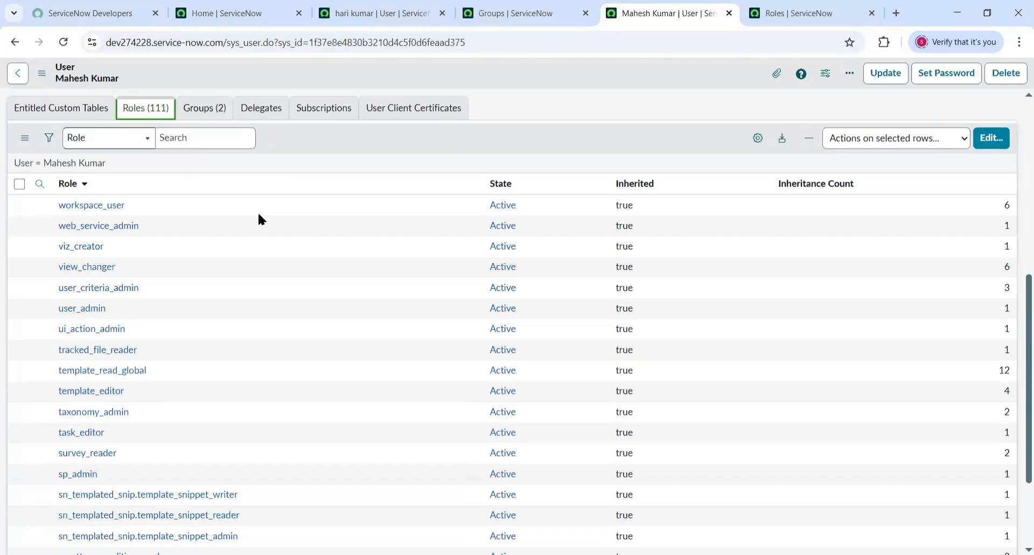
{"action": "scroll", "coordinate": [258, 211], "scroll_direction": "up", "scroll_amount": 4}
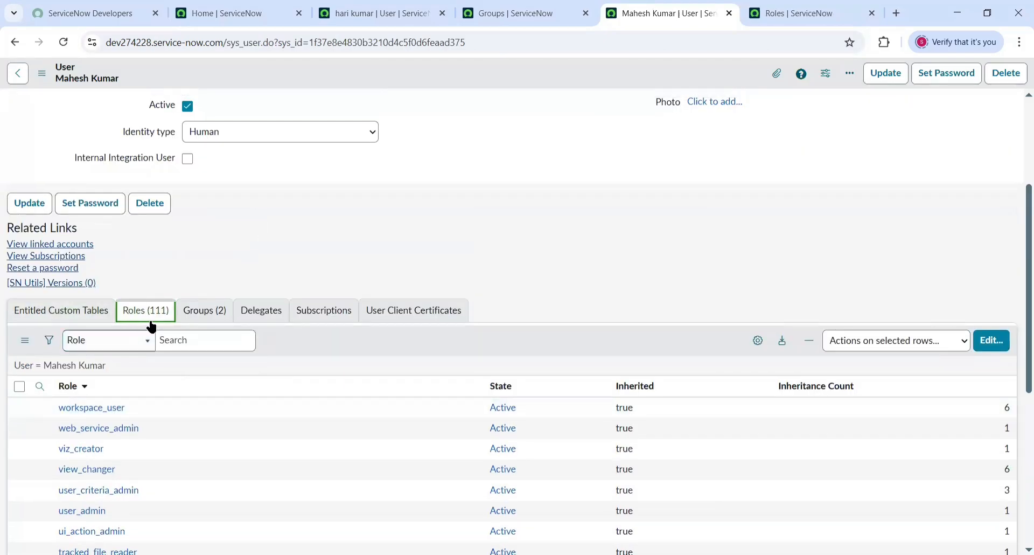